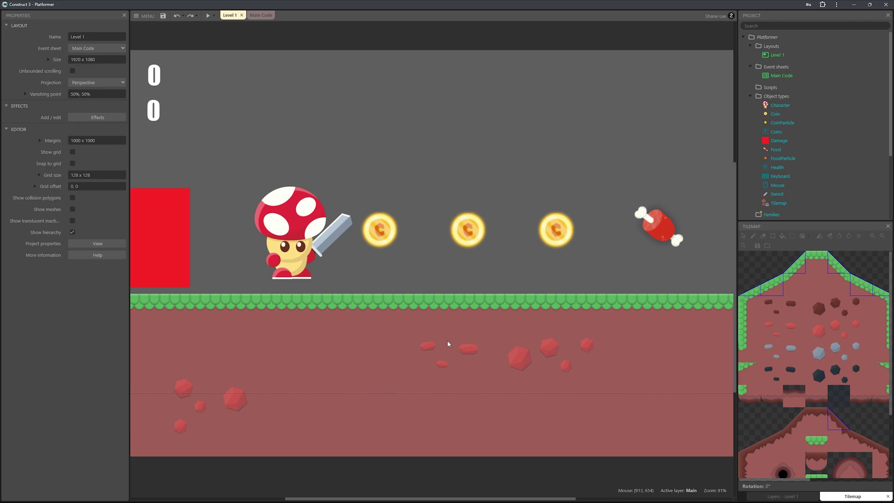
Enter 3000 x 5000 as the Level 1 layout size in Properties.
{"action": "scroll", "coordinate": [448, 341], "scroll_direction": "down", "scroll_amount": 4, "text": "ctrl"}
{"action": "scroll", "coordinate": [456, 333], "scroll_direction": "up", "scroll_amount": 3, "text": "ctrl"}
{"action": "scroll", "coordinate": [448, 335], "scroll_direction": "down", "scroll_amount": 2, "text": "ctrl"}
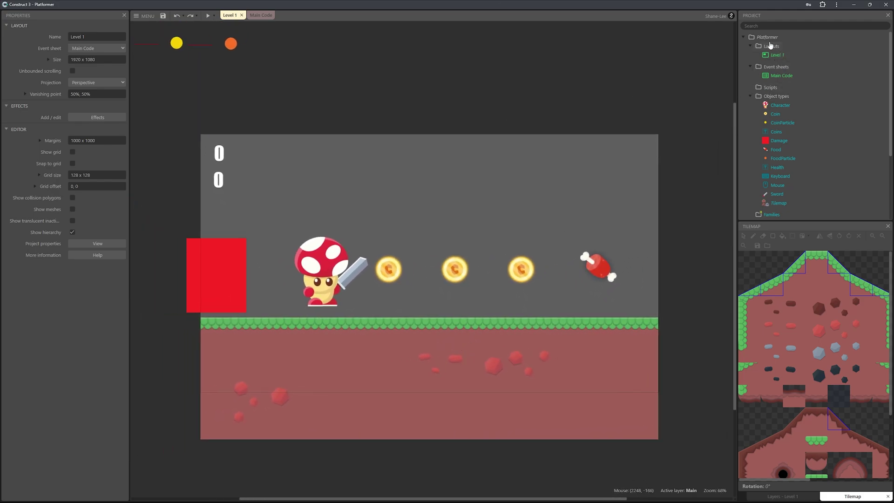
{"action": "left_click", "coordinate": [775, 55]}
{"action": "left_click", "coordinate": [115, 61]}
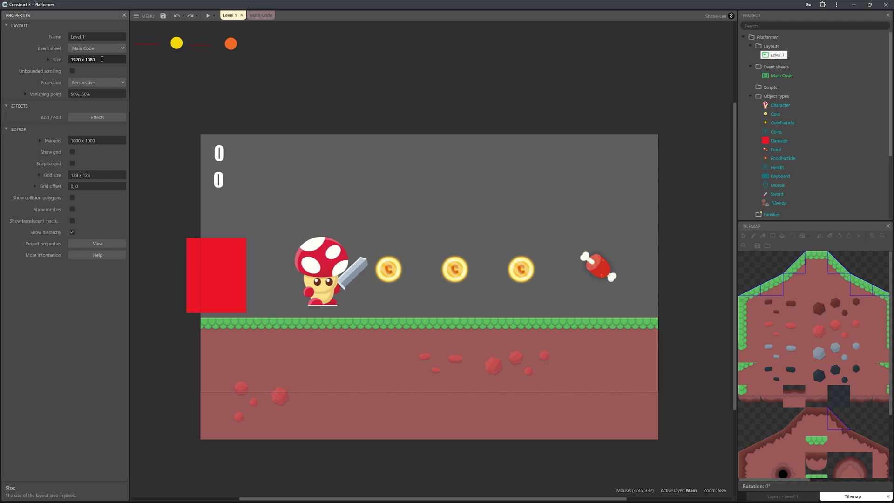
{"action": "key", "text": "BackSpace"}
{"action": "key", "text": "BackSpace"}
{"action": "key", "text": "BackSpace"}
{"action": "key", "text": "BackSpace"}
{"action": "key", "text": "BackSpace"}
{"action": "key", "text": "BackSpace"}
{"action": "key", "text": "BackSpace"}
{"action": "key", "text": "BackSpace"}
{"action": "key", "text": "BackSpace"}
{"action": "key", "text": "BackSpace"}
{"action": "type", "text": "3000 x 5000"}
{"action": "key", "text": "Return"}
Correct the Level 1 layout size to 5000 x 3000.
{"action": "scroll", "coordinate": [466, 250], "scroll_direction": "down", "scroll_amount": 5}
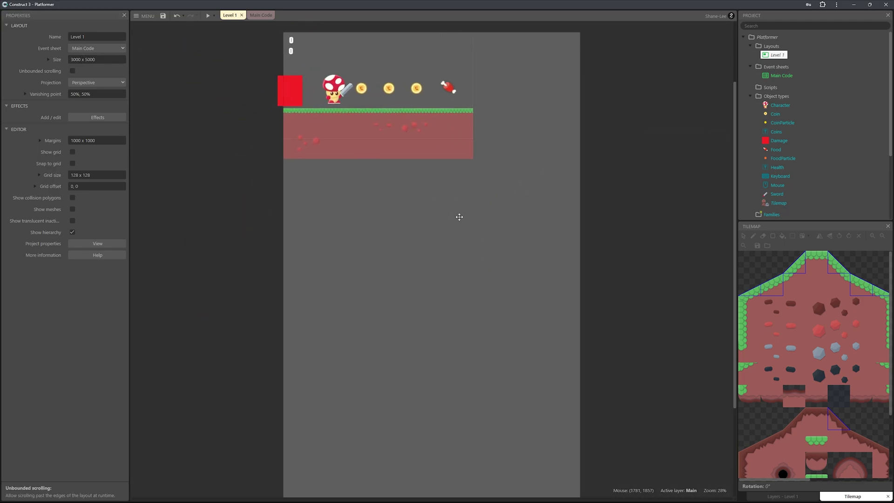
{"action": "scroll", "coordinate": [466, 176], "scroll_direction": "up", "scroll_amount": 1}
{"action": "left_click", "coordinate": [100, 61]}
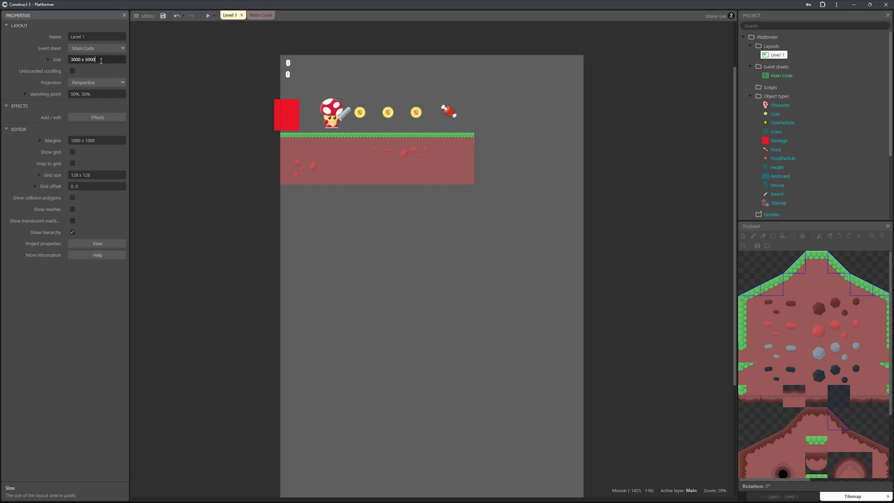
{"action": "key", "text": "ctrl+a"}
{"action": "key", "text": "BackSpace"}
{"action": "type", "text": "5000 x 3000"}
{"action": "key", "text": "Tab"}
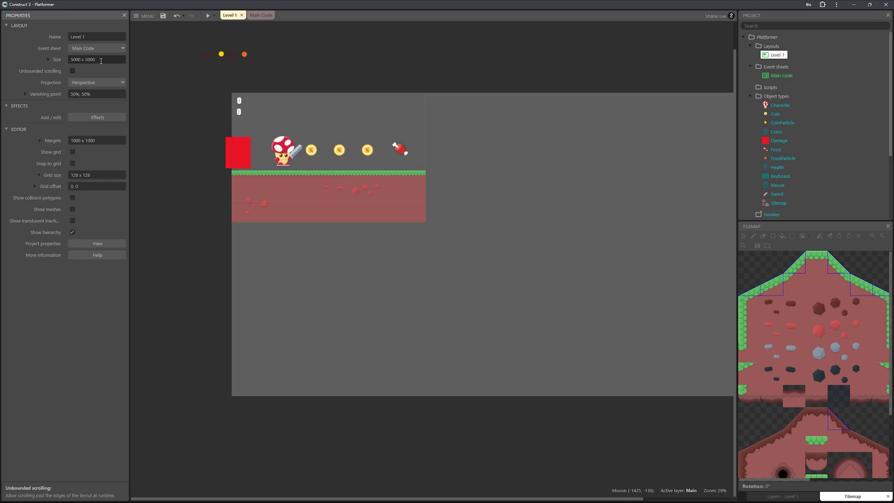
Stretch the tilemap from its bottom-right corner to cover the enlarged layout.
{"action": "scroll", "coordinate": [403, 243], "scroll_direction": "down", "scroll_amount": 2}
{"action": "scroll", "coordinate": [403, 242], "scroll_direction": "up", "scroll_amount": 3}
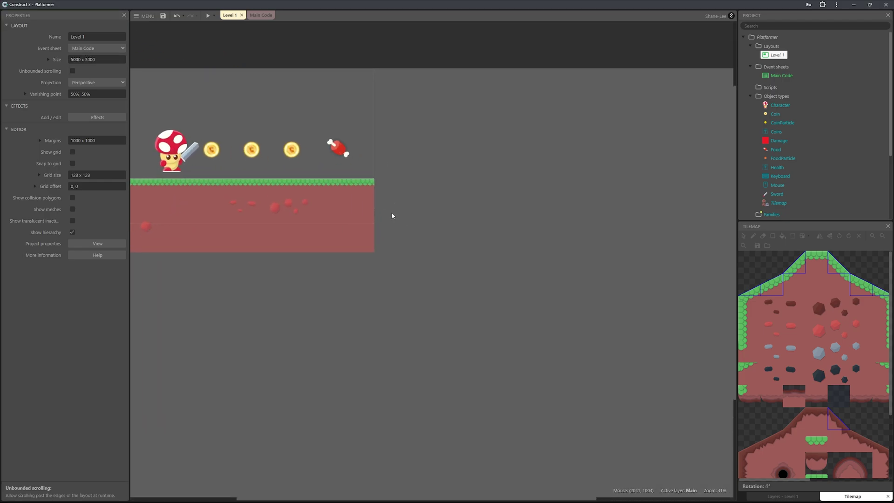
{"action": "scroll", "coordinate": [391, 212], "scroll_direction": "down", "scroll_amount": 1}
{"action": "middle_click_drag", "start_coordinate": [421, 239], "coordinate": [420, 229]}
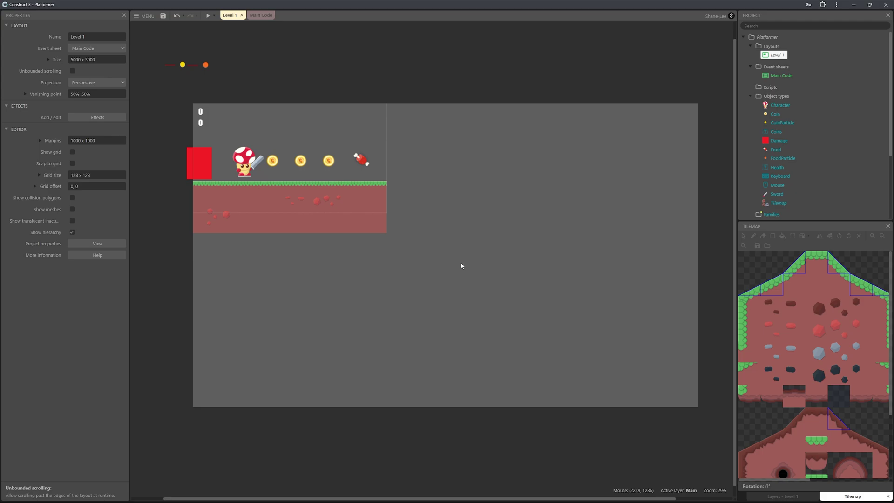
{"action": "left_click", "coordinate": [324, 214]}
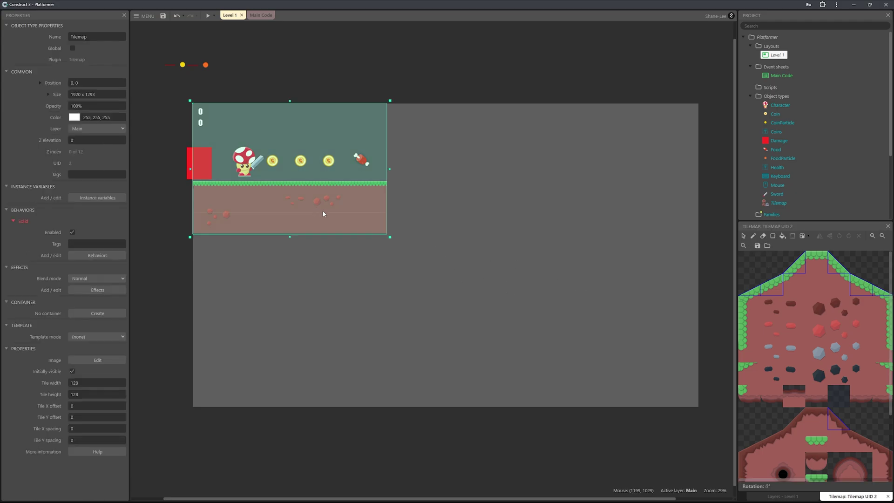
{"action": "scroll", "coordinate": [369, 280], "scroll_direction": "down", "scroll_amount": 1}
{"action": "left_click_drag", "start_coordinate": [383, 243], "coordinate": [521, 364]}
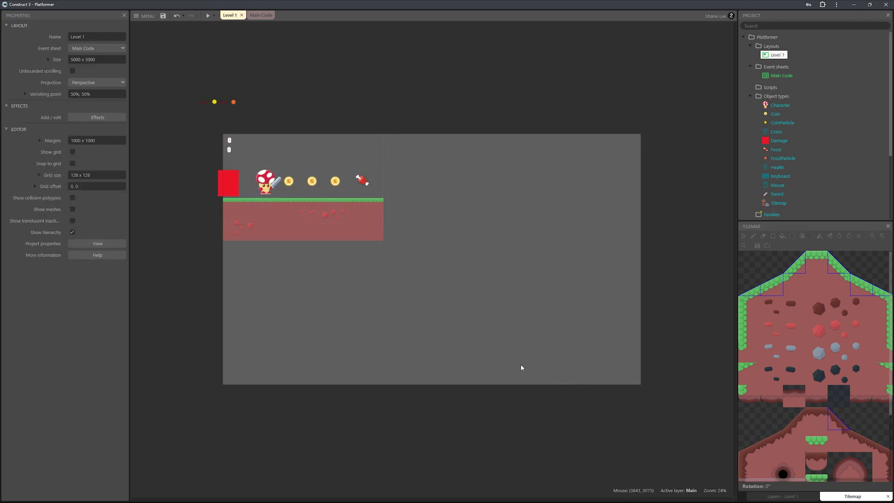
{"action": "left_click", "coordinate": [365, 239]}
{"action": "left_click_drag", "start_coordinate": [385, 246], "coordinate": [671, 413]}
Add the Scroll To behavior to the Character sprite, searching 'sc'.
{"action": "left_click", "coordinate": [440, 288]}
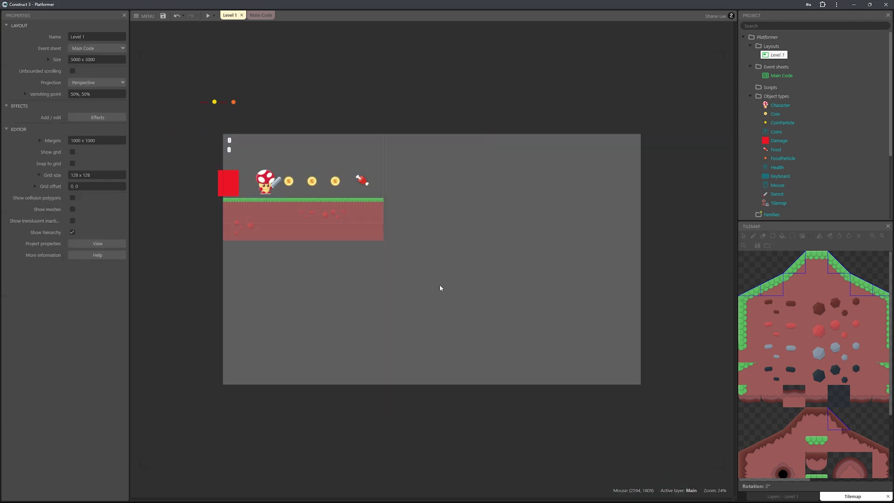
{"action": "left_click", "coordinate": [268, 185]}
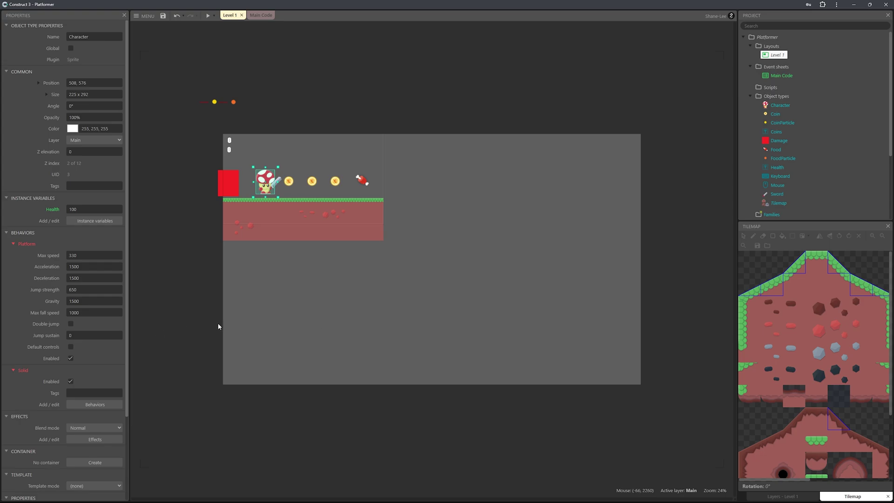
{"action": "left_click", "coordinate": [106, 406]}
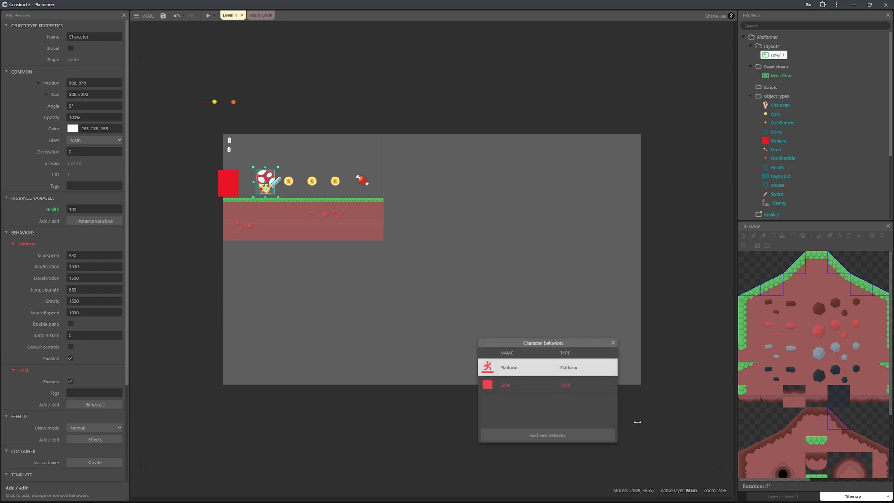
{"action": "left_click", "coordinate": [562, 435]}
{"action": "type", "text": "scr"}
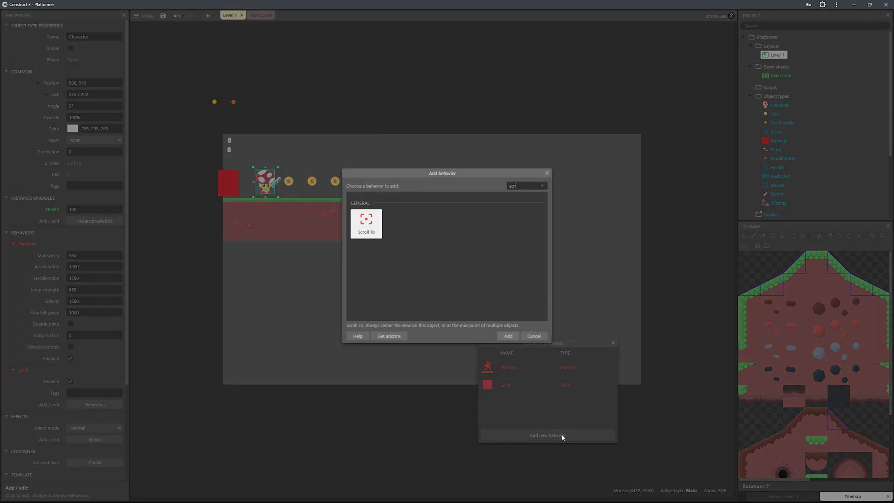
{"action": "key", "text": "Return"}
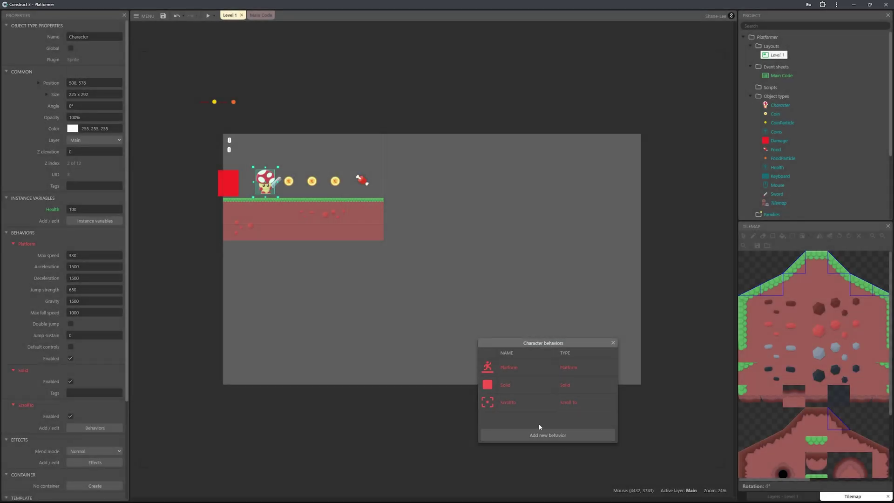
{"action": "left_click", "coordinate": [613, 343]}
{"action": "left_click", "coordinate": [523, 395]}
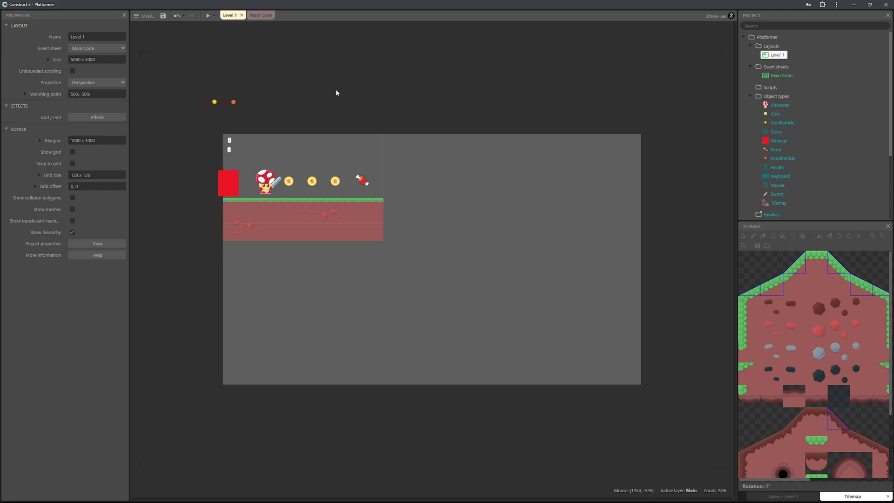
Erase the original ground tiles from the tilemap with the Eraser.
{"action": "scroll", "coordinate": [467, 262], "scroll_direction": "up", "scroll_amount": 2, "text": "ctrl"}
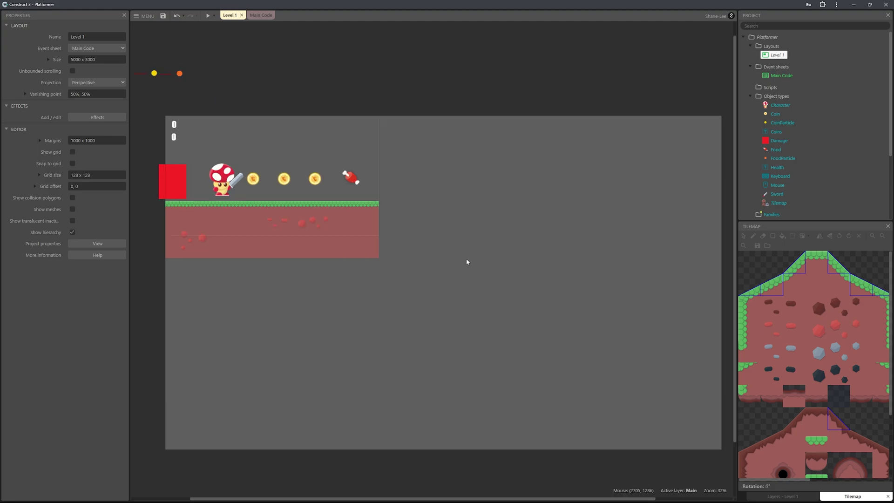
{"action": "left_click", "coordinate": [420, 242]}
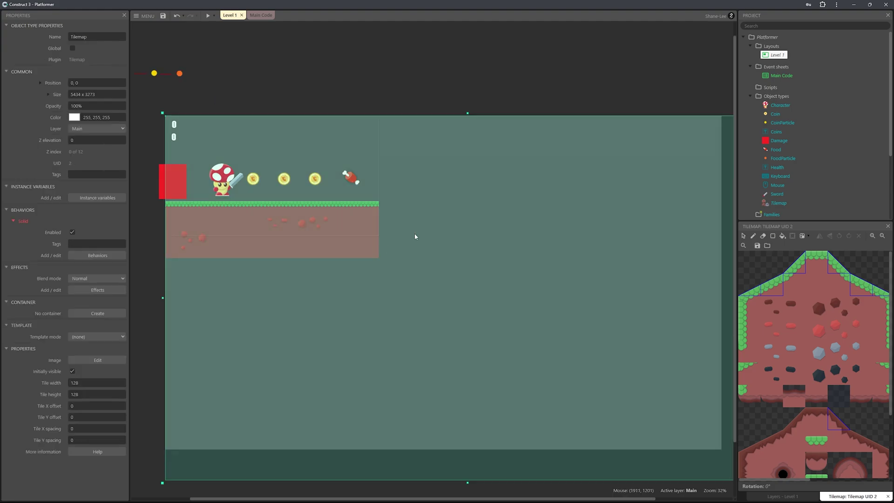
{"action": "left_click", "coordinate": [763, 236]}
{"action": "mouse_move", "coordinate": [375, 212]}
{"action": "left_mouse_down"}
{"action": "mouse_move", "coordinate": [374, 258]}
{"action": "mouse_move", "coordinate": [370, 242]}
{"action": "mouse_move", "coordinate": [332, 228]}
{"action": "mouse_move", "coordinate": [216, 251]}
{"action": "mouse_move", "coordinate": [261, 231]}
{"action": "left_mouse_up"}
{"action": "key", "text": "Delete"}
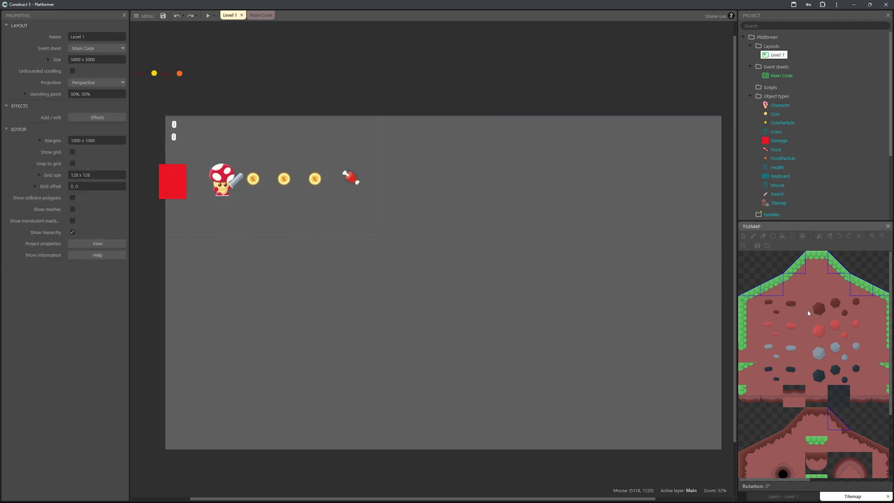
Paint a row of grass-topped ground tiles and pick slope tiles from the tileset.
{"action": "left_click", "coordinate": [630, 291]}
{"action": "left_click", "coordinate": [815, 263]}
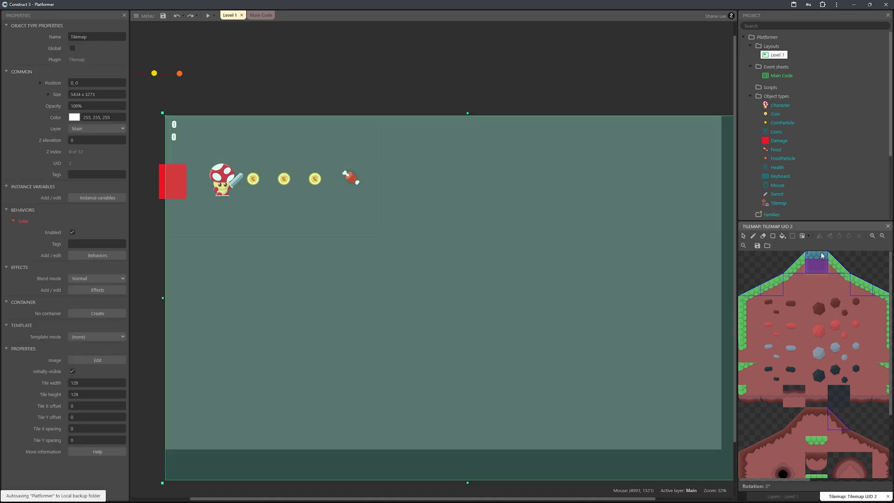
{"action": "left_click", "coordinate": [753, 235]}
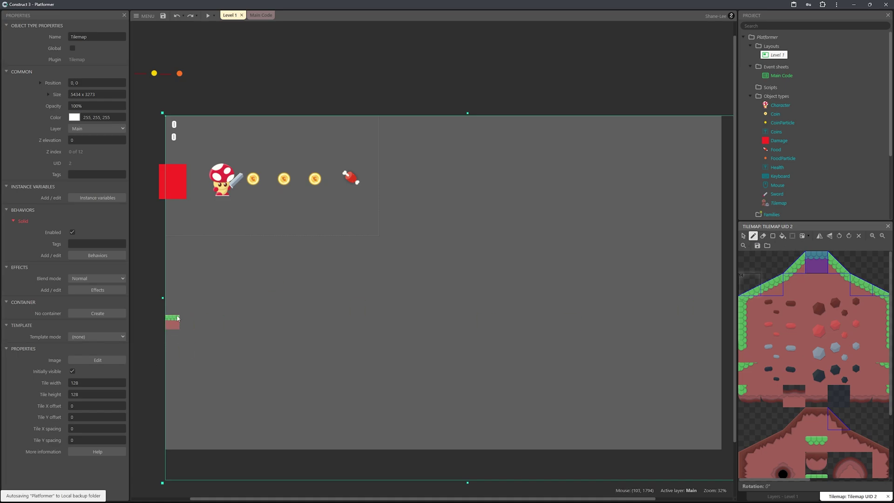
{"action": "left_click_drag", "start_coordinate": [176, 325], "coordinate": [384, 325]}
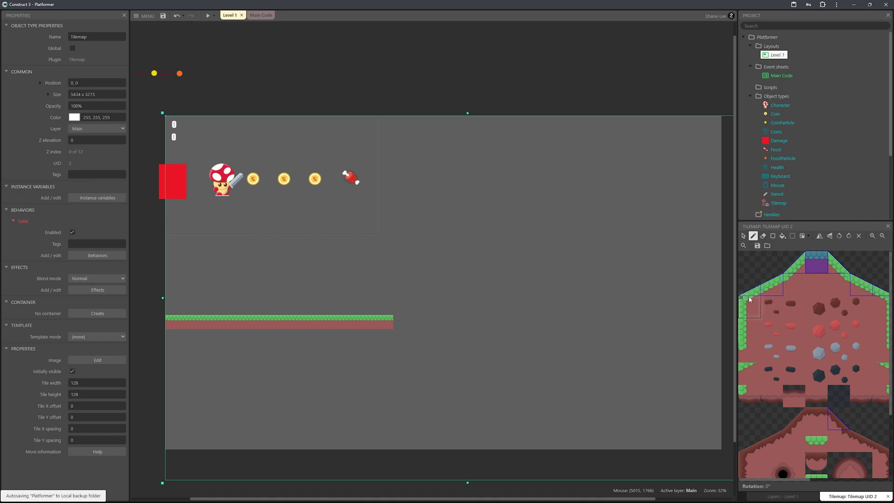
{"action": "left_click_drag", "start_coordinate": [749, 293], "coordinate": [795, 288]}
{"action": "left_click", "coordinate": [745, 270]}
{"action": "left_click", "coordinate": [748, 291]}
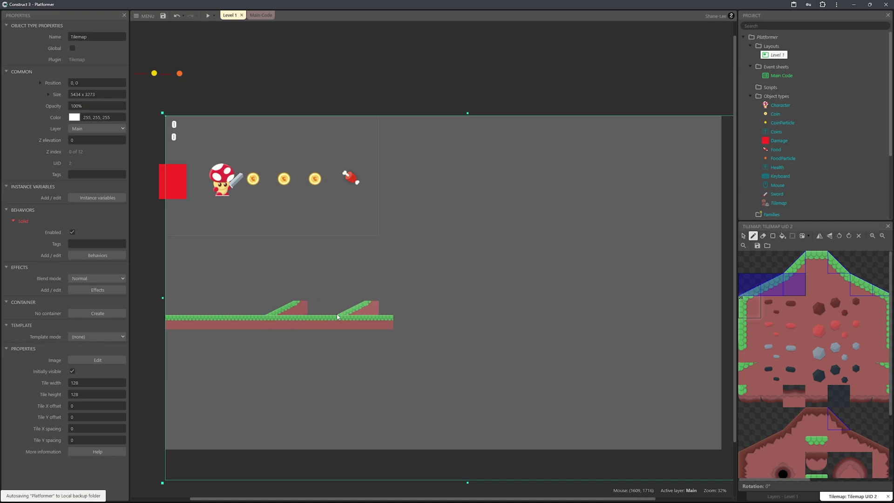
{"action": "scroll", "coordinate": [291, 316], "scroll_direction": "up", "scroll_amount": 3, "text": "ctrl"}
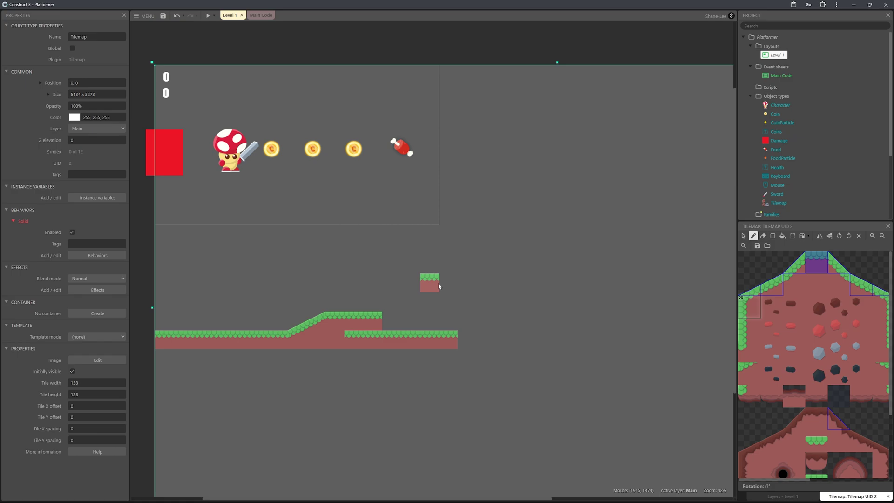
Place a small grass block, extend the lower ground strip, and paint a dirt valley with a slope.
{"action": "left_click_drag", "start_coordinate": [438, 283], "coordinate": [492, 309]}
{"action": "mouse_move", "coordinate": [491, 307]}
{"action": "left_mouse_down"}
{"action": "mouse_move", "coordinate": [567, 325]}
{"action": "mouse_move", "coordinate": [470, 343]}
{"action": "mouse_move", "coordinate": [519, 333]}
{"action": "mouse_move", "coordinate": [507, 337]}
{"action": "left_mouse_up"}
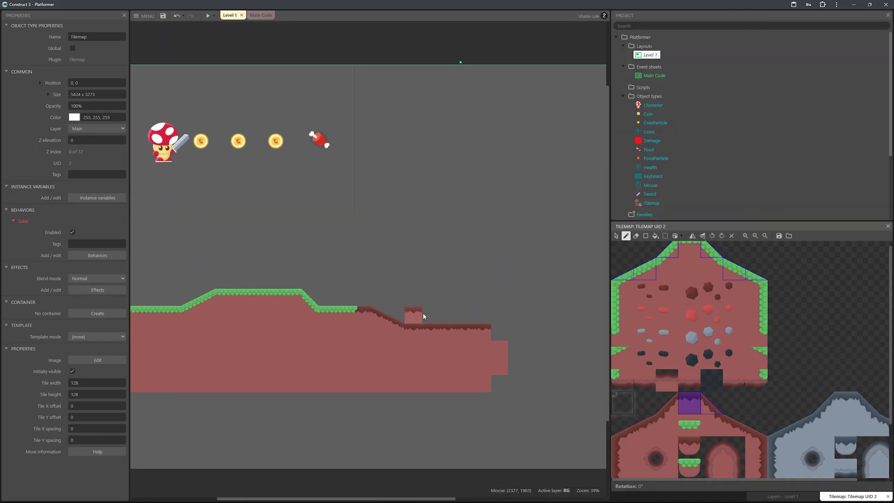
{"action": "scroll", "coordinate": [367, 295], "scroll_direction": "up", "scroll_amount": 3, "text": "ctrl"}
{"action": "left_click", "coordinate": [667, 404]}
{"action": "left_click", "coordinate": [635, 446]}
{"action": "left_click", "coordinate": [689, 409]}
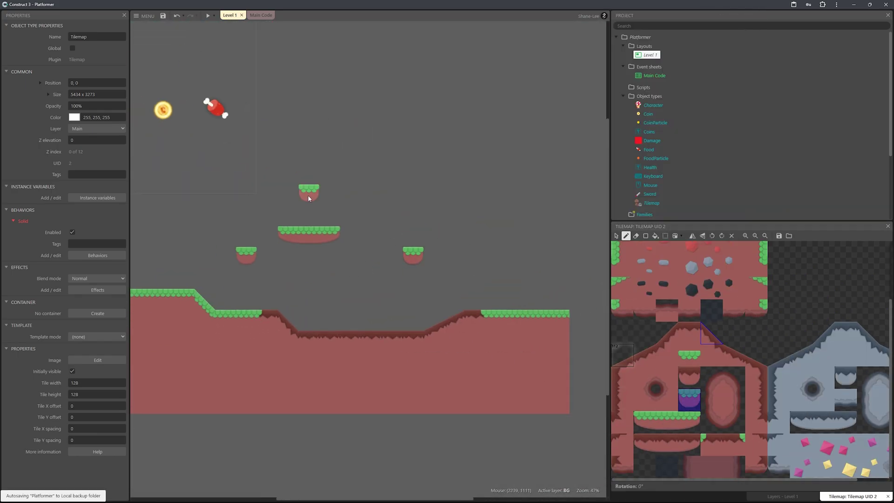
{"action": "scroll", "coordinate": [394, 315], "scroll_direction": "down", "scroll_amount": 2, "text": "ctrl"}
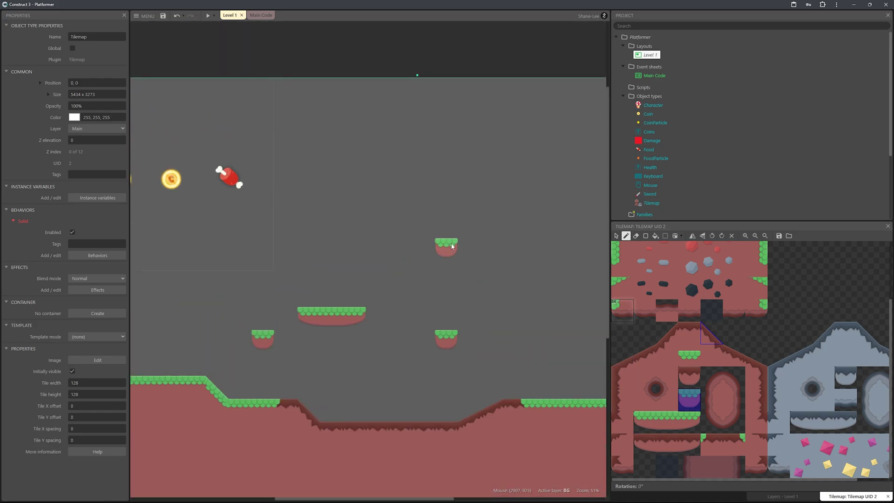
Rework the floating platforms and paint rock tiles into the terrain.
{"action": "left_click", "coordinate": [689, 422]}
{"action": "scroll", "coordinate": [367, 280], "scroll_direction": "down", "scroll_amount": 3, "text": "ctrl"}
{"action": "scroll", "coordinate": [689, 326], "scroll_direction": "up", "scroll_amount": 2}
{"action": "left_click", "coordinate": [713, 297]}
{"action": "left_click", "coordinate": [712, 320]}
{"action": "left_click", "coordinate": [333, 286]}
{"action": "left_click", "coordinate": [690, 320]}
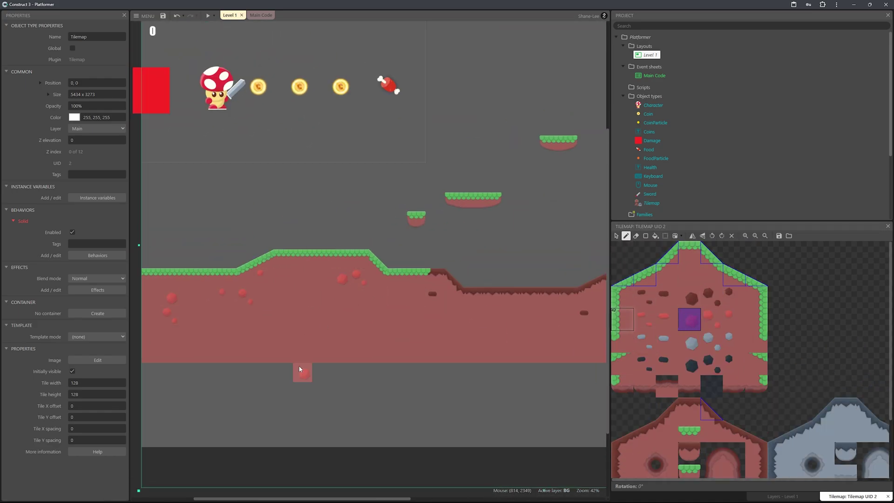
{"action": "scroll", "coordinate": [300, 369], "scroll_direction": "down", "scroll_amount": 2, "text": "ctrl"}
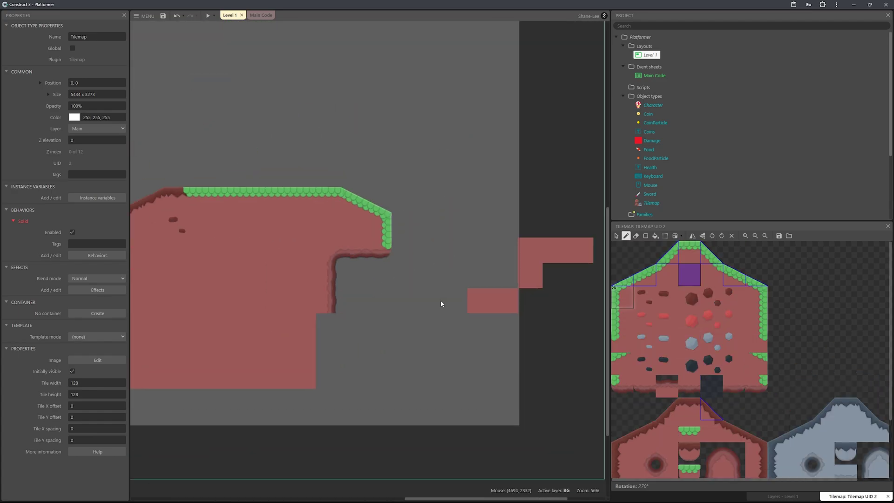
{"action": "left_click", "coordinate": [667, 408]}
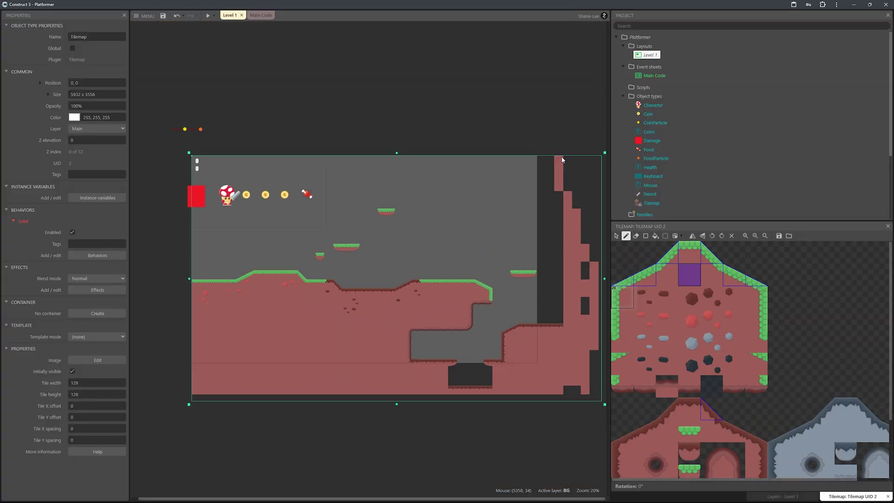
{"action": "left_click", "coordinate": [167, 253]}
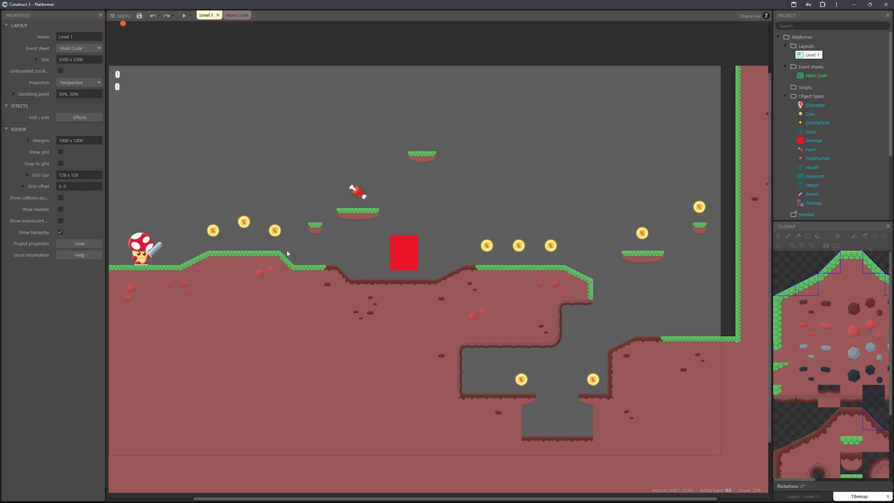
{"action": "left_click", "coordinate": [396, 260]}
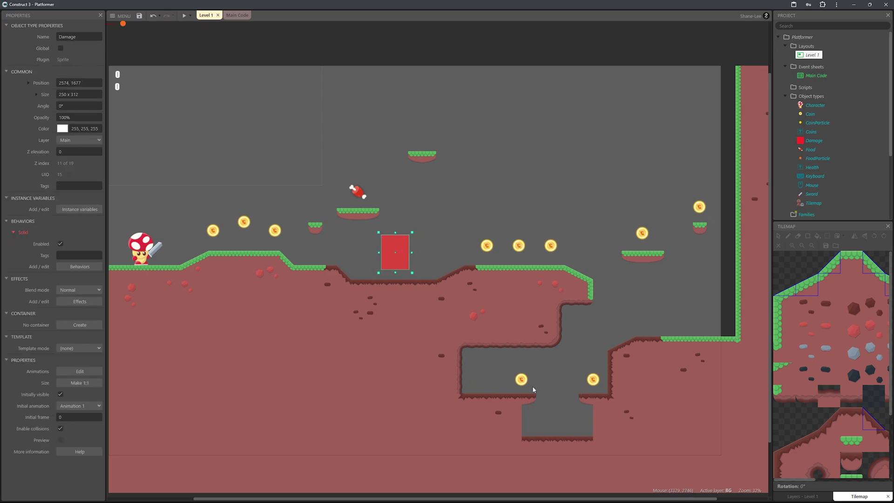
{"action": "left_click", "coordinate": [475, 57]}
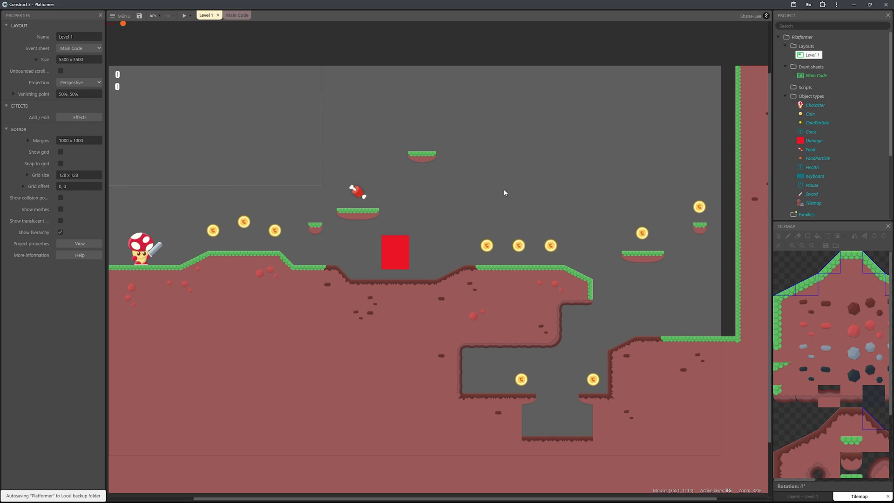
{"action": "scroll", "coordinate": [434, 215], "scroll_direction": "up", "scroll_amount": 3, "text": "ctrl"}
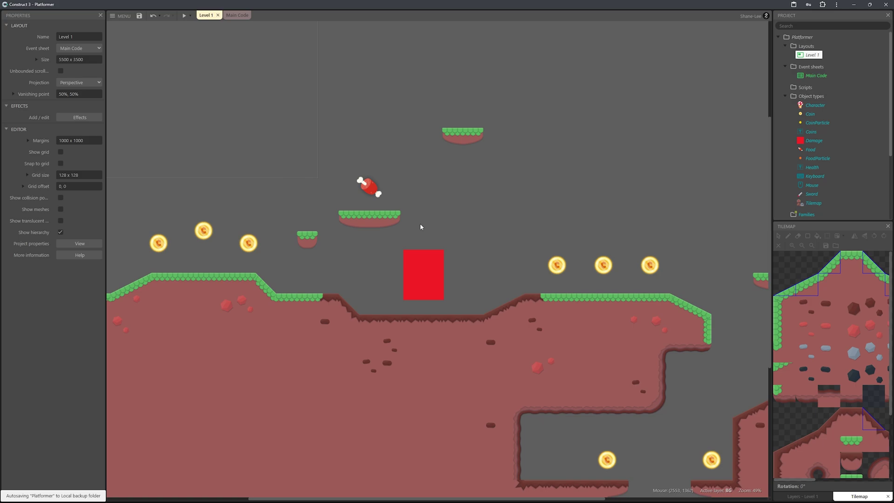
{"action": "scroll", "coordinate": [392, 229], "scroll_direction": "down", "scroll_amount": 2, "text": "ctrl"}
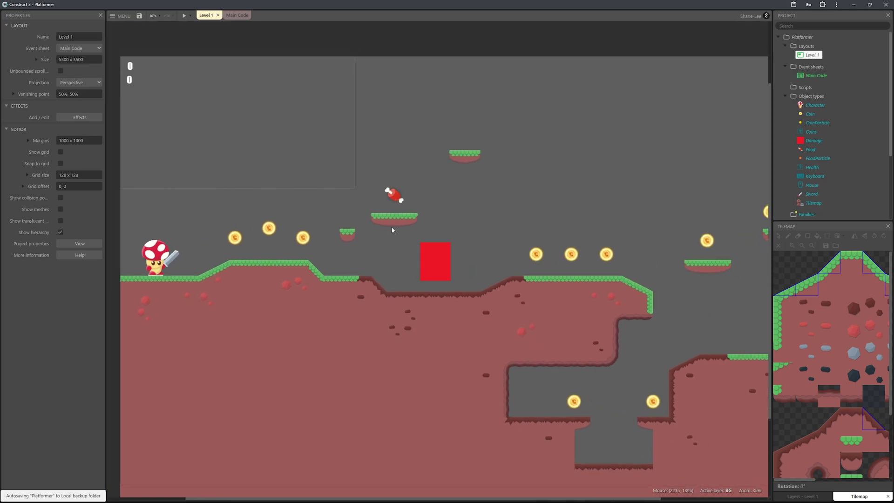
{"action": "scroll", "coordinate": [295, 241], "scroll_direction": "up", "scroll_amount": 4, "text": "ctrl"}
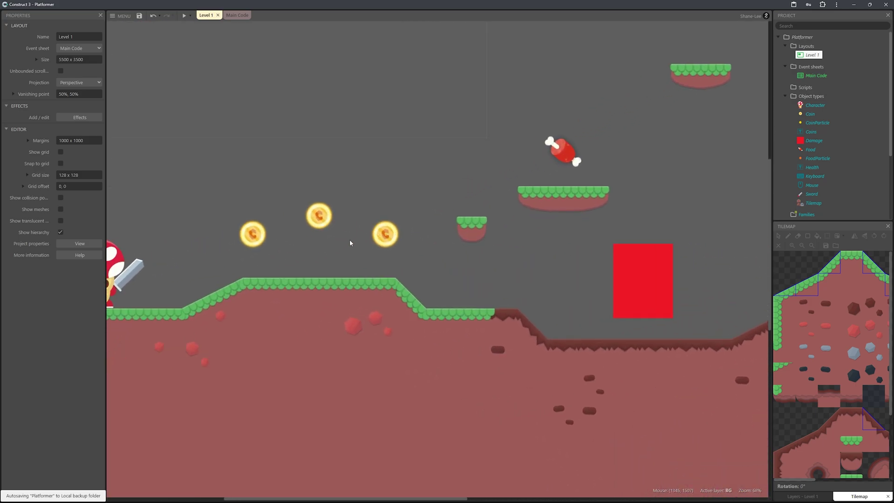
Insert a new Sprite object and place it on the level.
{"action": "right_click", "coordinate": [379, 243]}
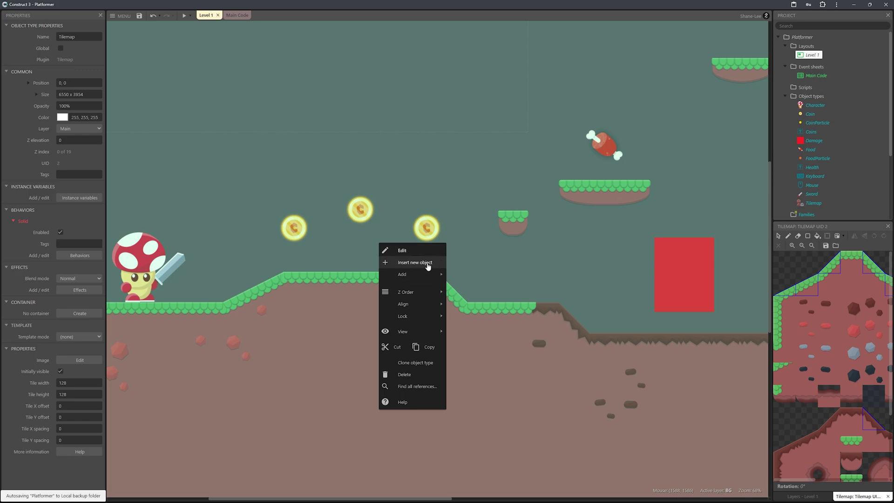
{"action": "left_click", "coordinate": [425, 263]}
{"action": "type", "text": "sprite"}
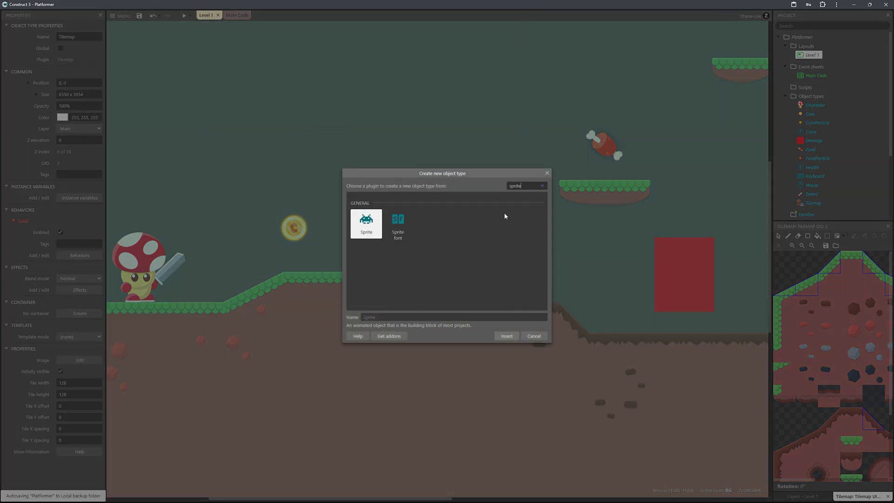
{"action": "key", "text": "Return"}
{"action": "left_click", "coordinate": [418, 225]}
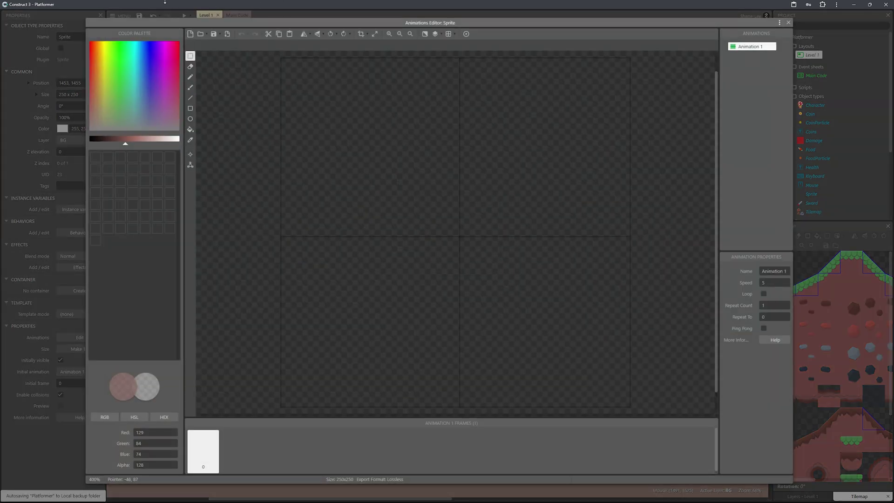
Load Hazards/Spikes (2).png from the asset pack as the sprite's image.
{"action": "left_click", "coordinate": [197, 37]}
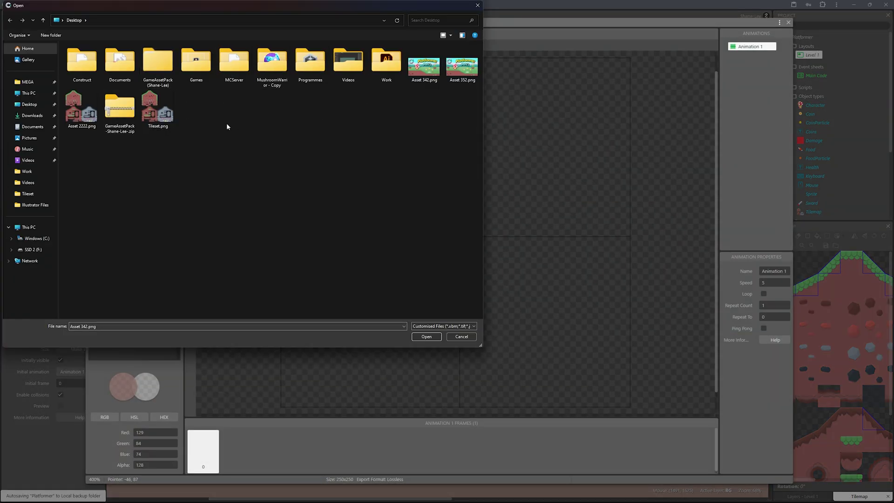
{"action": "double_click", "coordinate": [163, 73]}
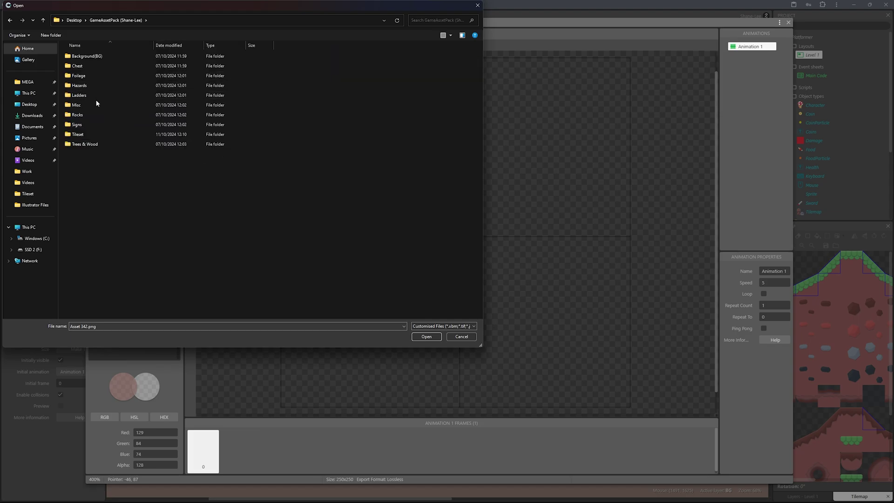
{"action": "double_click", "coordinate": [98, 85]}
{"action": "left_click", "coordinate": [424, 67]}
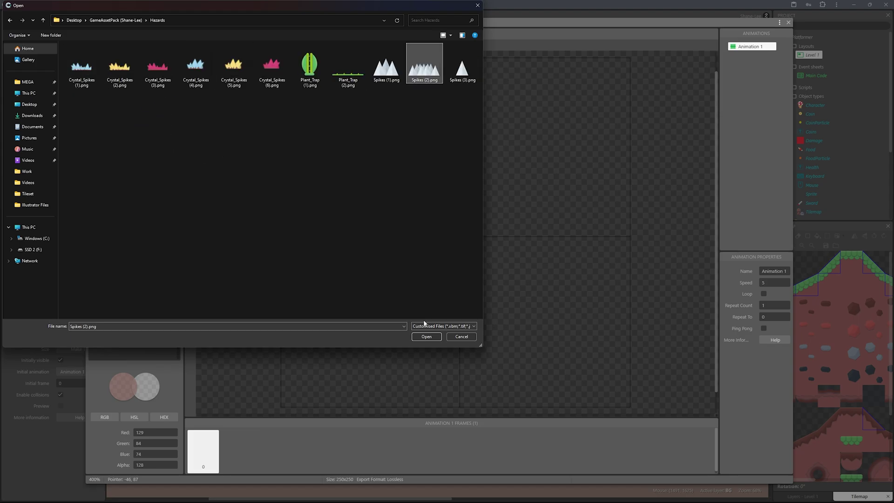
{"action": "left_click", "coordinate": [426, 336]}
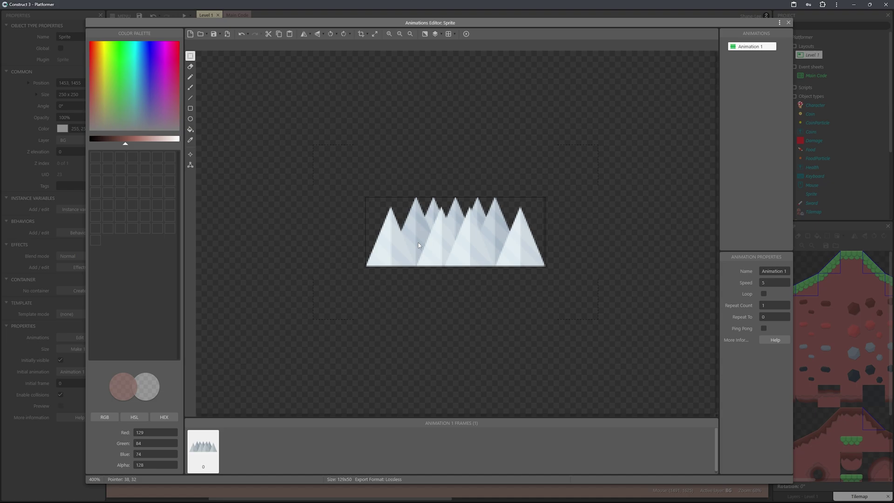
{"action": "scroll", "coordinate": [397, 265], "scroll_direction": "down", "scroll_amount": 1}
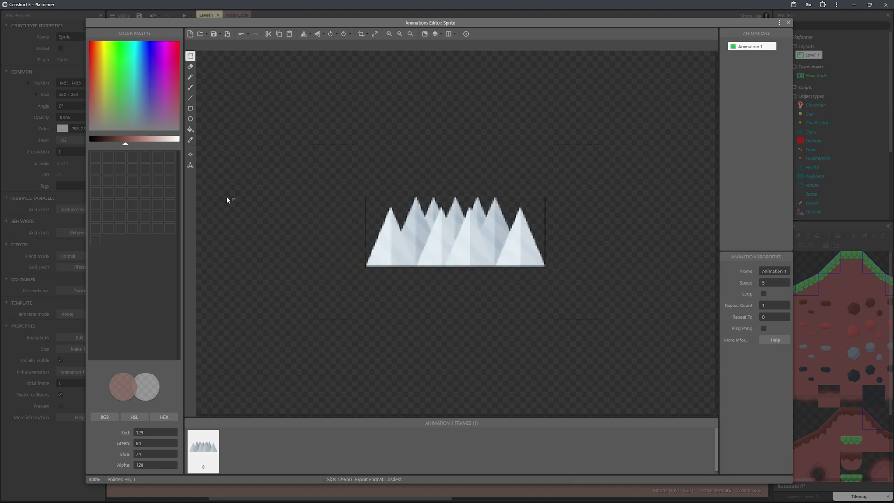
Delete the two extra top points from the spike sprite's collision polygon.
{"action": "left_click", "coordinate": [190, 166]}
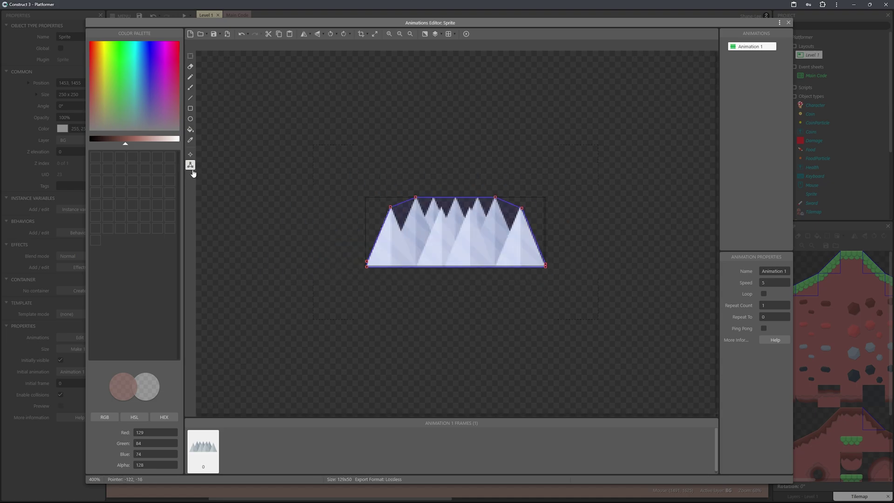
{"action": "left_click", "coordinate": [415, 197]}
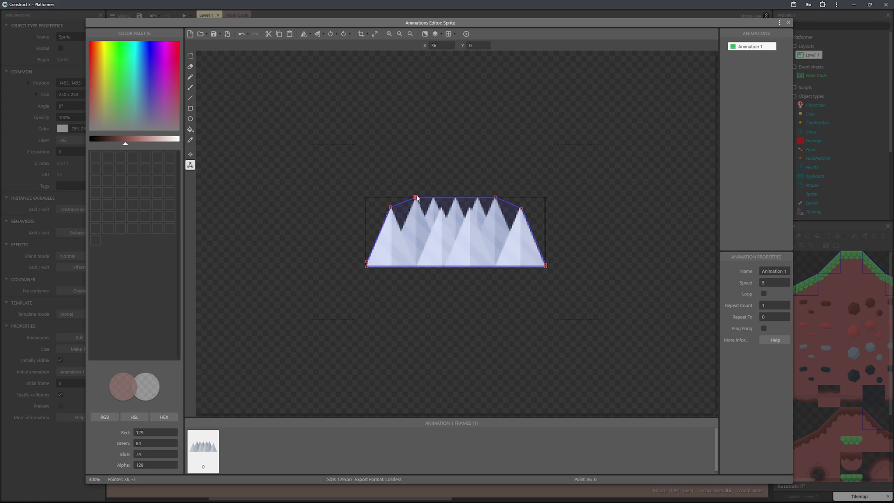
{"action": "key", "text": "Delete"}
{"action": "left_click", "coordinate": [496, 198]}
{"action": "key", "text": "Delete"}
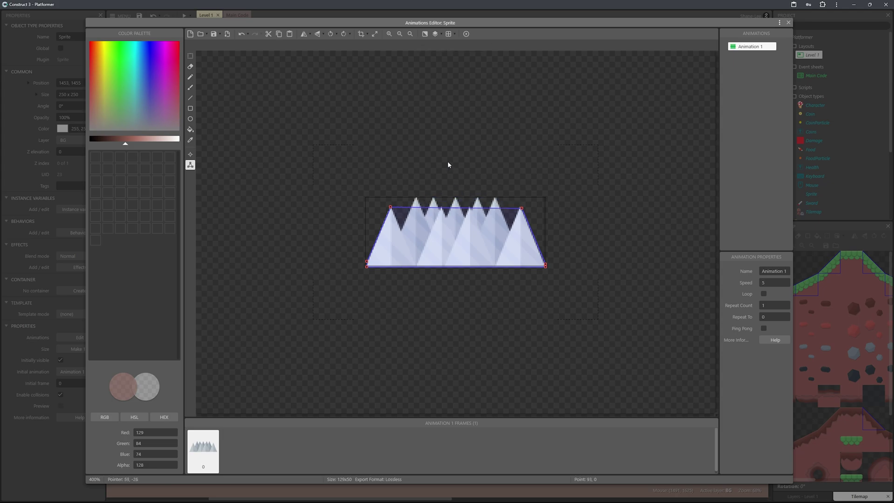
Nudge the two top collision vertices so they sit level just below the spike tips.
{"action": "left_click", "coordinate": [390, 206]}
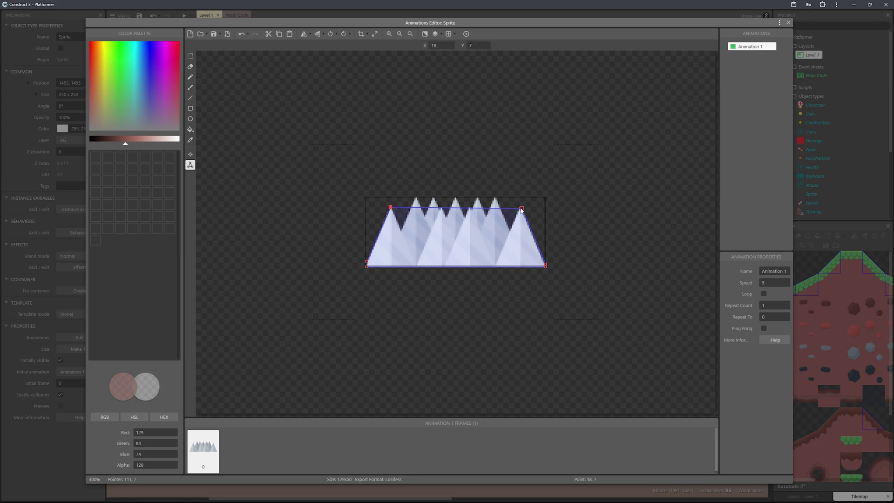
{"action": "left_click", "coordinate": [522, 208], "text": "shift"}
{"action": "left_click_drag", "start_coordinate": [390, 207], "coordinate": [396, 213]}
{"action": "key", "text": "ctrl+z"}
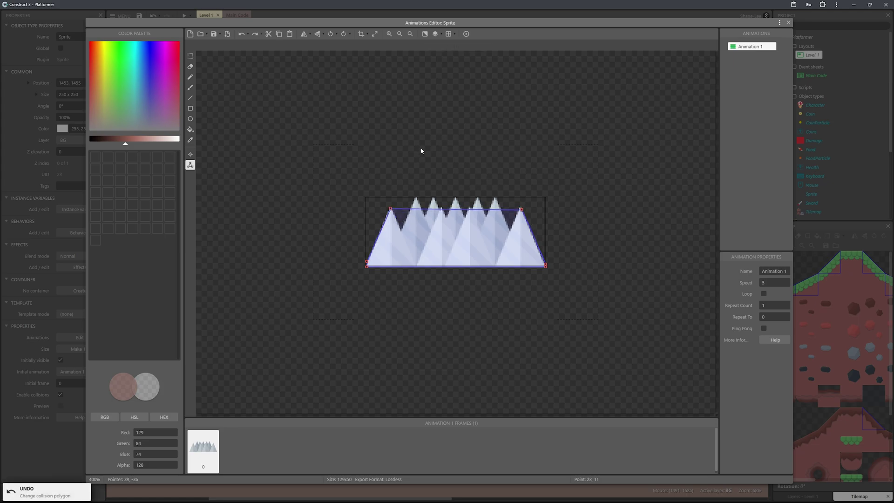
{"action": "left_click", "coordinate": [522, 209]}
{"action": "left_click", "coordinate": [393, 208], "text": "shift"}
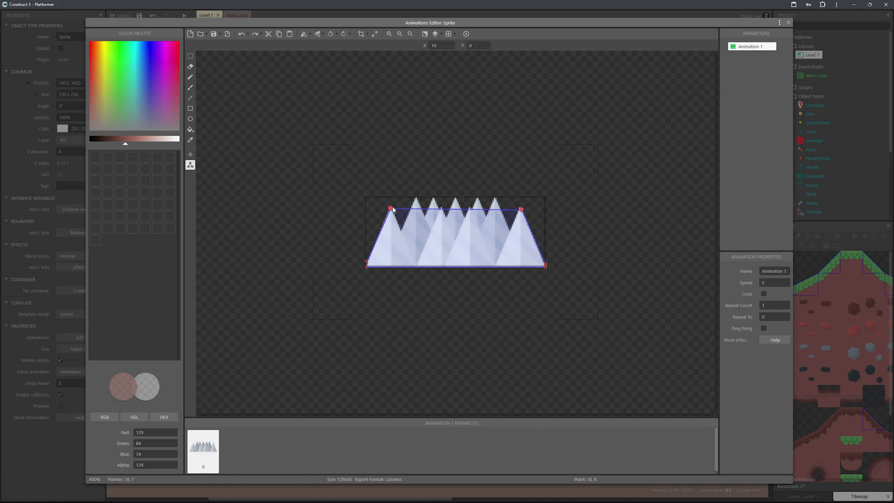
{"action": "key", "text": "Down"}
{"action": "left_click", "coordinate": [415, 134]}
{"action": "left_click", "coordinate": [522, 211]}
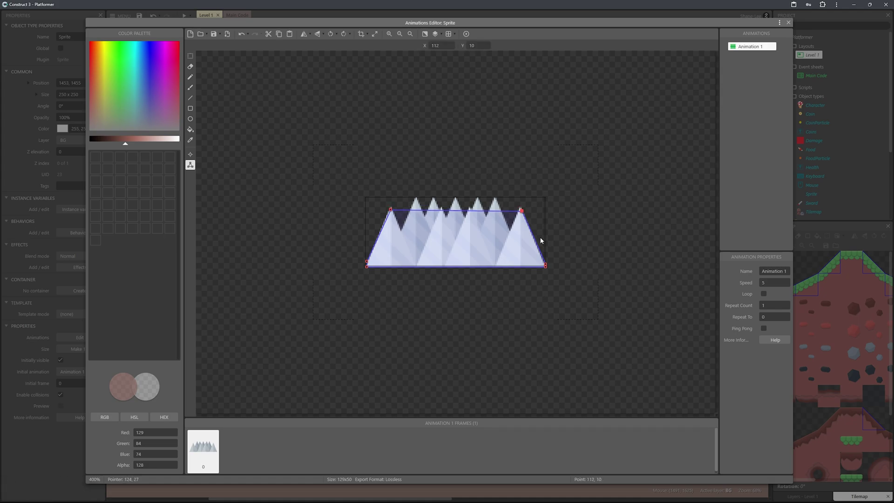
{"action": "key", "text": "Up"}
{"action": "left_click", "coordinate": [496, 155]}
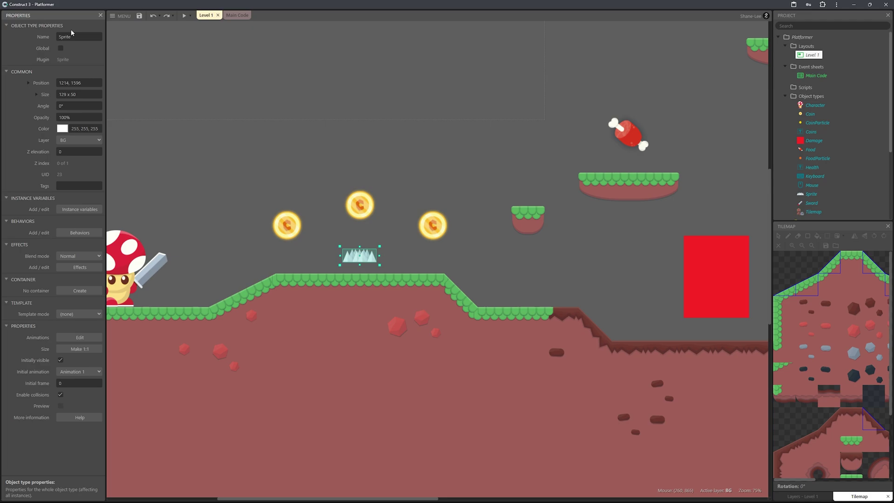
Rename the new sprite object to Spike.
{"action": "left_click", "coordinate": [77, 34]}
{"action": "key", "text": "BackSpace"}
{"action": "type", "text": "Sp"}
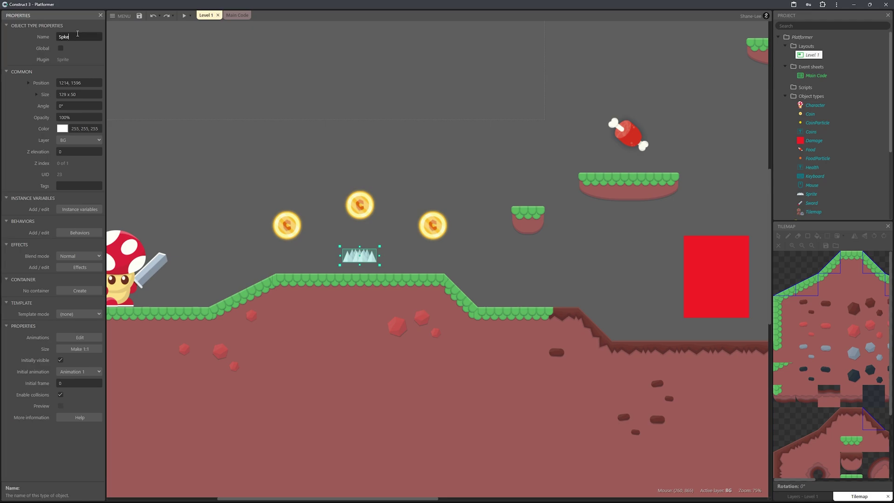
{"action": "type", "text": "Spike"}
{"action": "key", "text": "Return"}
Position the spike so it sits flush on the grassy hilltop.
{"action": "left_click", "coordinate": [303, 220]}
{"action": "left_click", "coordinate": [354, 252]}
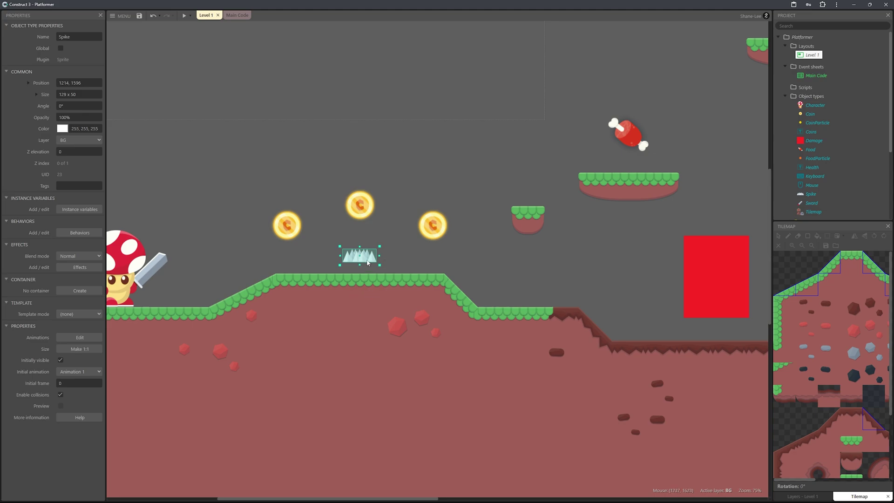
{"action": "left_click_drag", "start_coordinate": [361, 257], "coordinate": [365, 271]}
{"action": "scroll", "coordinate": [365, 270], "scroll_direction": "up", "scroll_amount": 8, "text": "ctrl"}
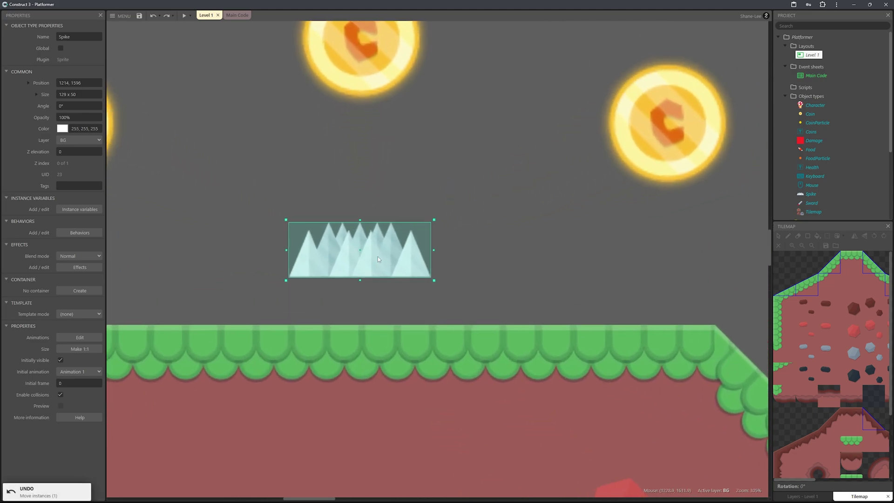
{"action": "scroll", "coordinate": [384, 321], "scroll_direction": "up", "scroll_amount": 3, "text": "ctrl"}
{"action": "left_click_drag", "start_coordinate": [392, 304], "coordinate": [393, 291]}
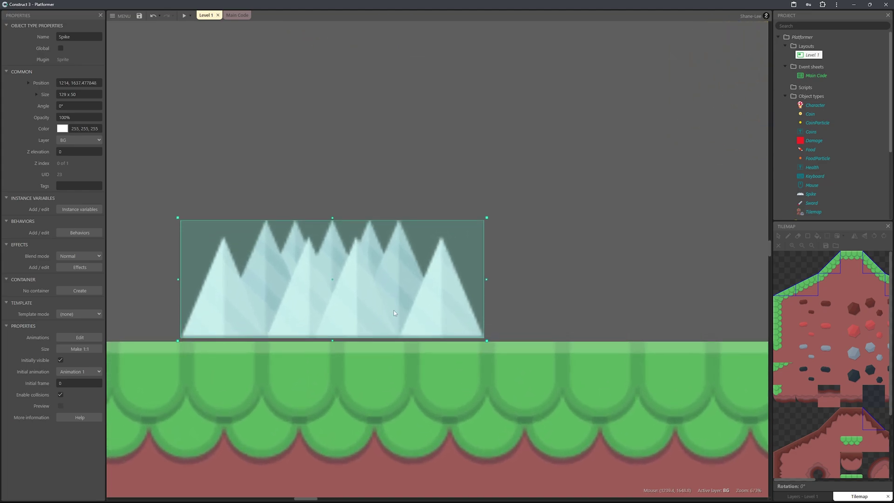
Move the Spike onto the Main layer, then inspect the left and middle coins.
{"action": "left_click", "coordinate": [95, 141]}
{"action": "left_click", "coordinate": [81, 149]}
{"action": "scroll", "coordinate": [281, 210], "scroll_direction": "down", "scroll_amount": 8, "text": "ctrl"}
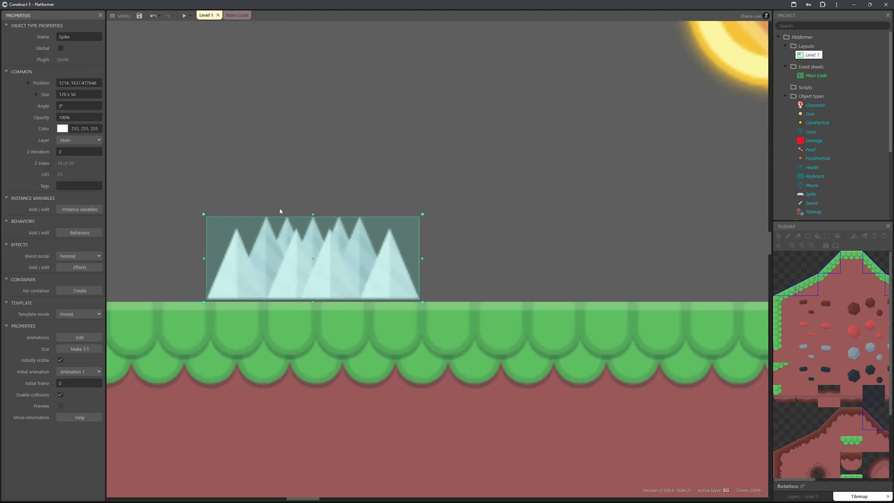
{"action": "left_click", "coordinate": [194, 151]}
{"action": "left_click", "coordinate": [298, 127]}
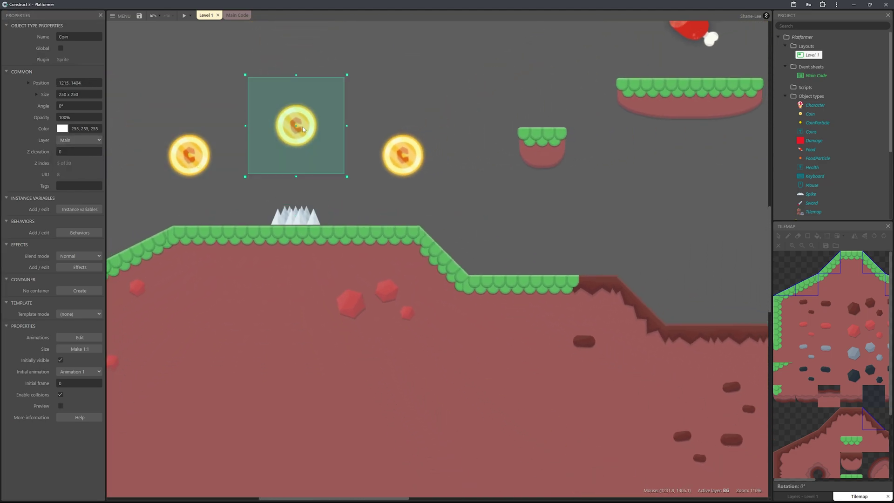
{"action": "scroll", "coordinate": [393, 252], "scroll_direction": "down", "scroll_amount": 3, "text": "ctrl"}
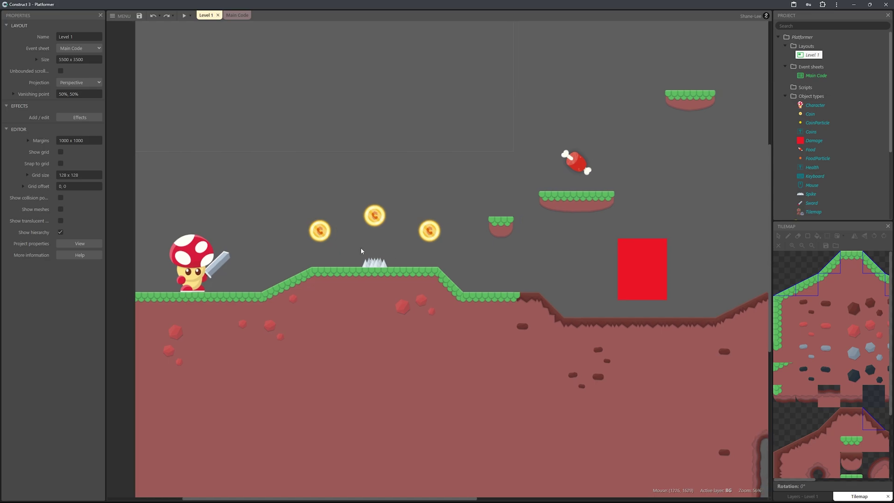
Add an event group named Hazards at the end of the Main Code sheet.
{"action": "left_click", "coordinate": [237, 15]}
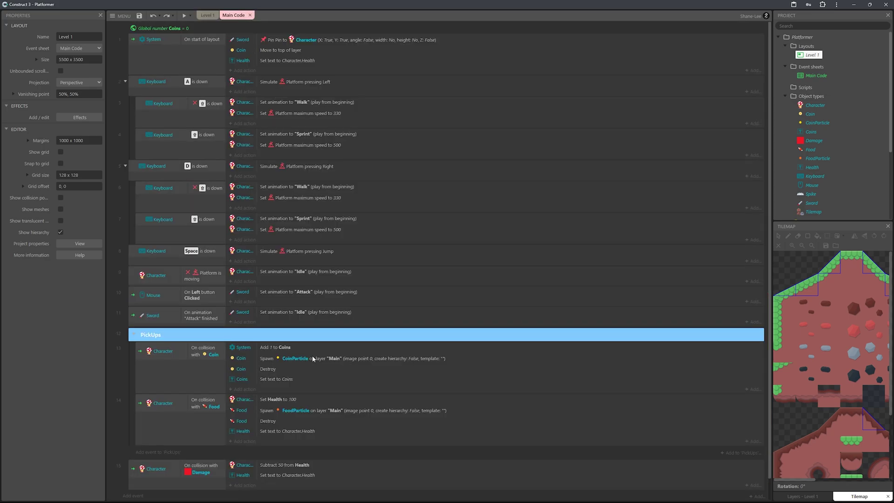
{"action": "scroll", "coordinate": [312, 359], "scroll_direction": "down", "scroll_amount": 1}
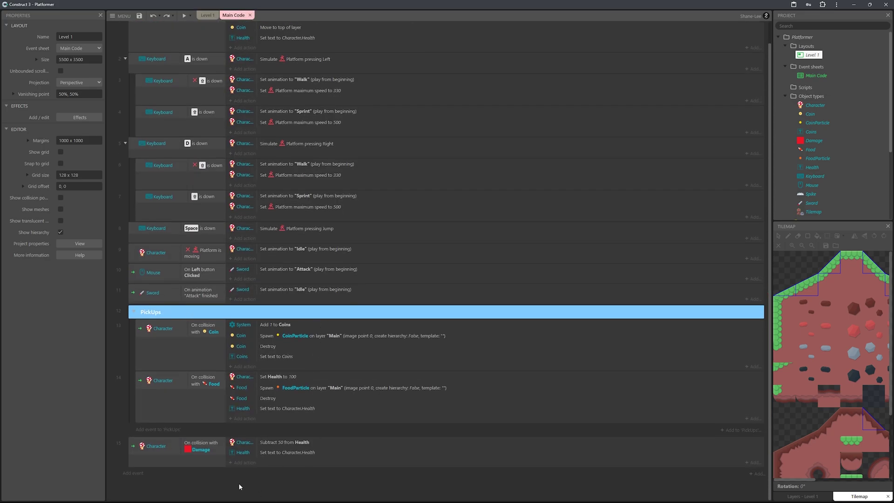
{"action": "right_click", "coordinate": [186, 473]}
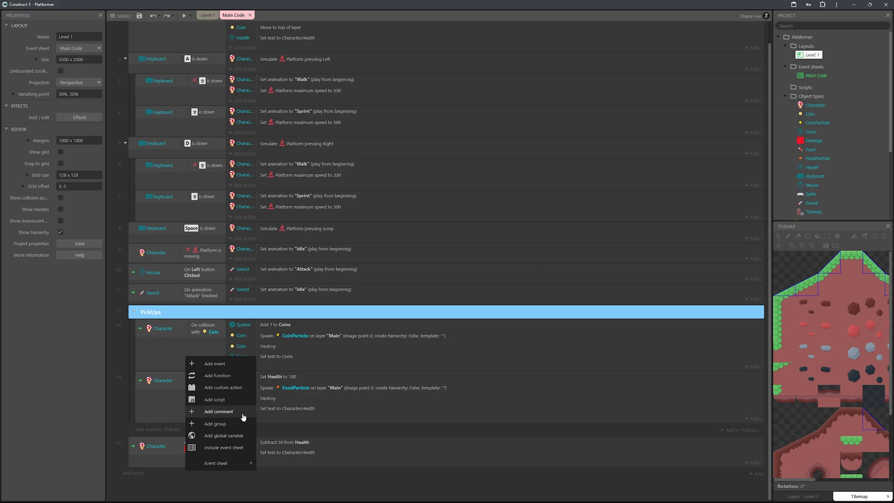
{"action": "left_click", "coordinate": [215, 424]}
{"action": "type", "text": "Hazards"}
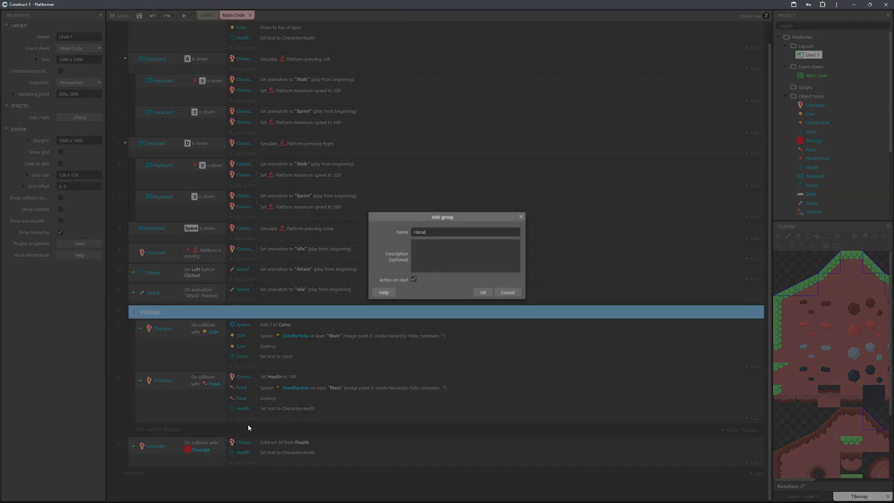
{"action": "key", "text": "Return"}
Give the Hazards group a light red background colour.
{"action": "scroll", "coordinate": [251, 396], "scroll_direction": "down", "scroll_amount": 1}
{"action": "right_click", "coordinate": [152, 284]}
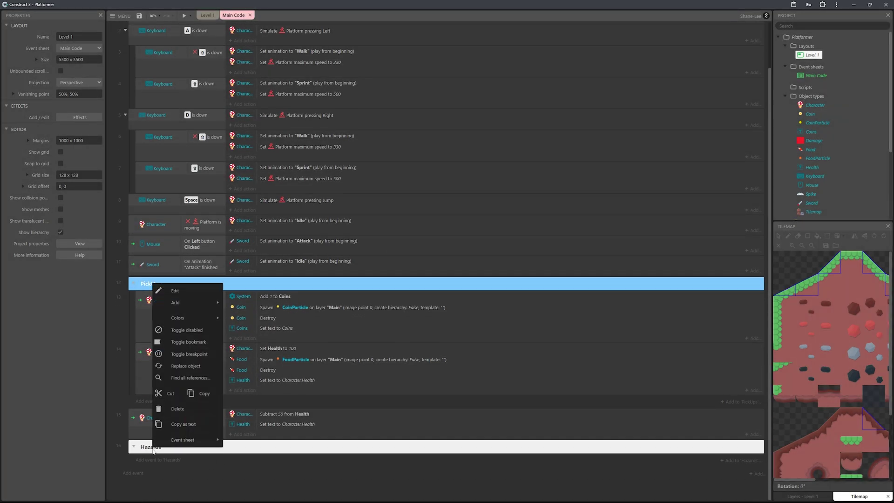
{"action": "mouse_move", "coordinate": [212, 317]}
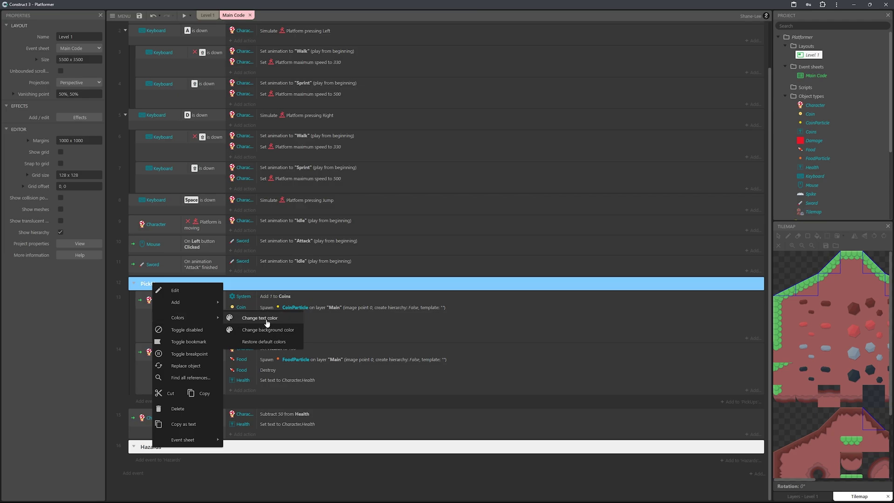
{"action": "left_click", "coordinate": [286, 334]}
{"action": "left_click_drag", "start_coordinate": [328, 354], "coordinate": [332, 326]}
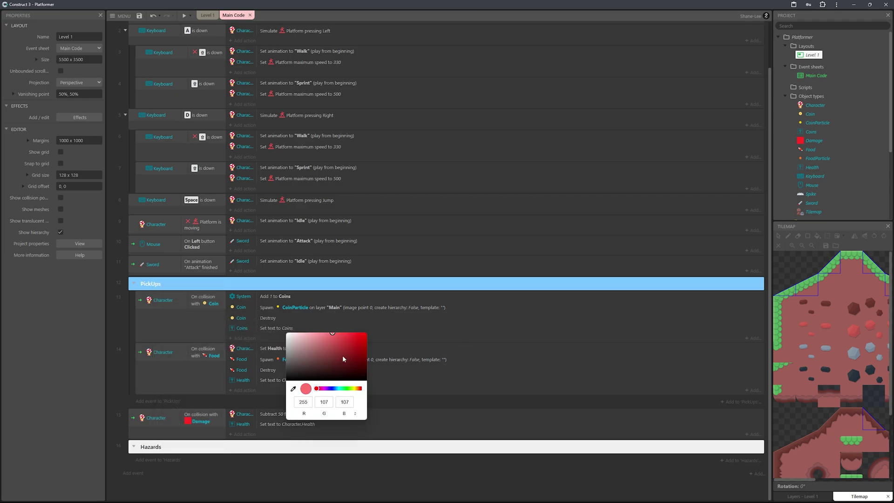
{"action": "left_click", "coordinate": [172, 461]}
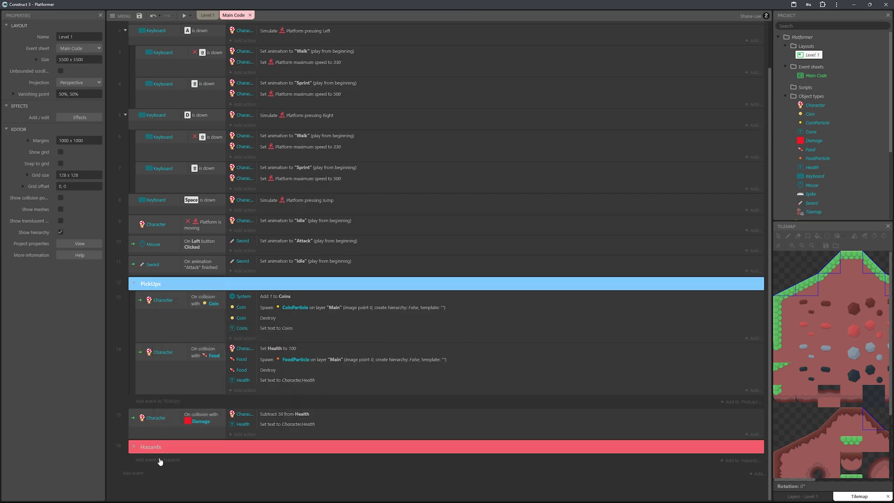
{"action": "left_click", "coordinate": [158, 460]}
Add a Character 'On collision with another object' condition targeting Spike to Hazards.
{"action": "double_click", "coordinate": [445, 270]}
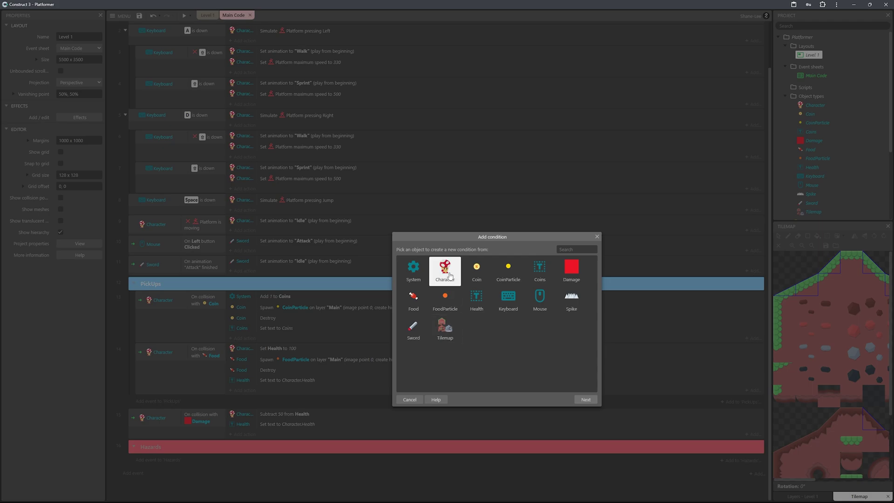
{"action": "type", "text": "on coll"}
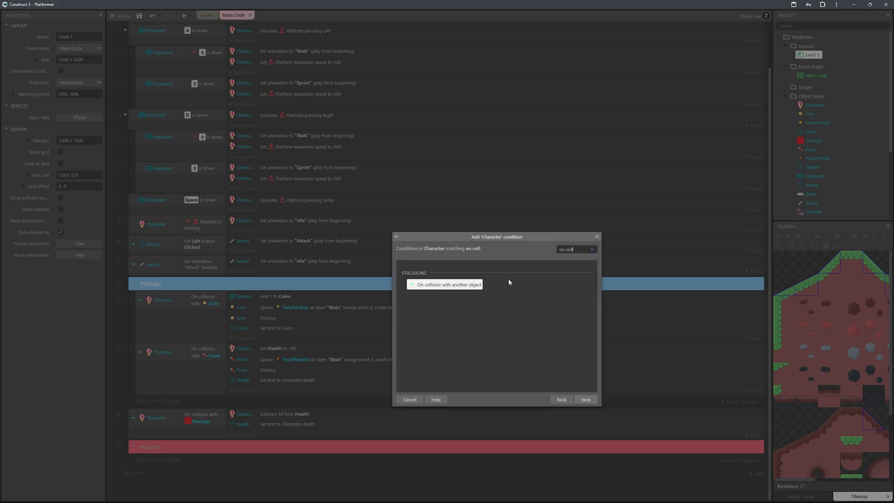
{"action": "key", "text": "Return"}
{"action": "left_click", "coordinate": [493, 264]}
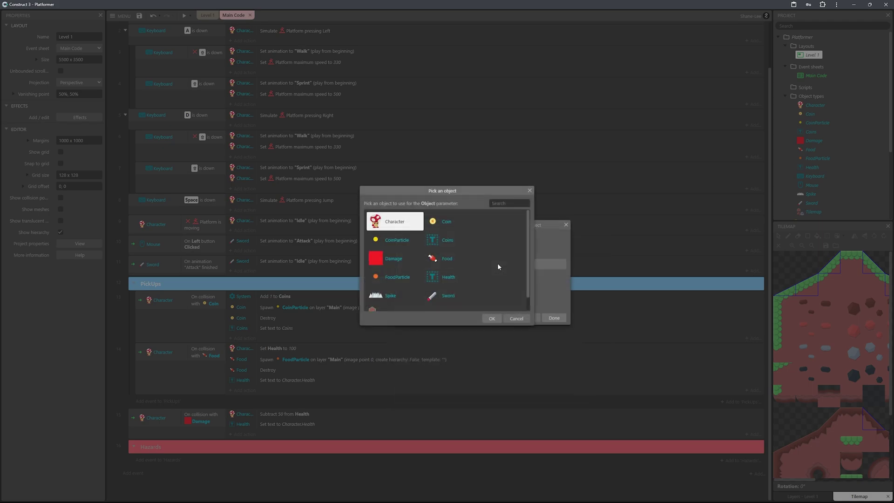
{"action": "type", "text": "spike"}
{"action": "key", "text": "Return"}
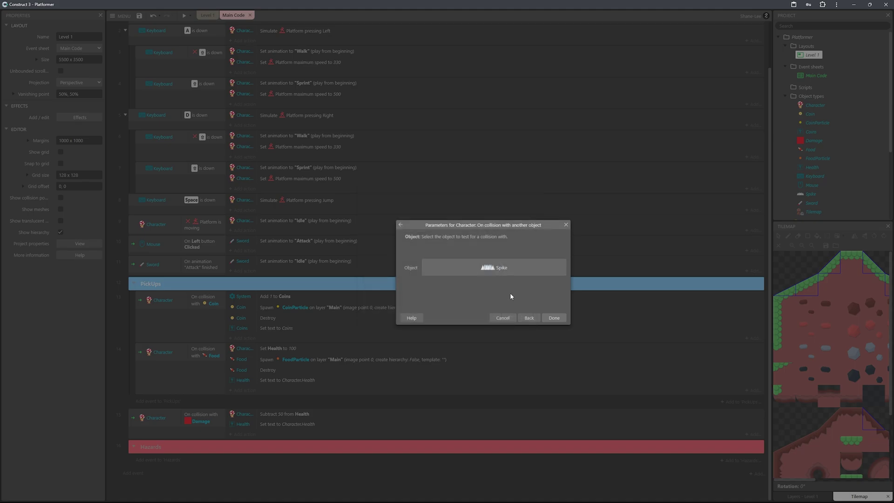
{"action": "left_click", "coordinate": [554, 318]}
{"action": "scroll", "coordinate": [247, 471], "scroll_direction": "down", "scroll_amount": 1}
{"action": "left_click", "coordinate": [234, 479]}
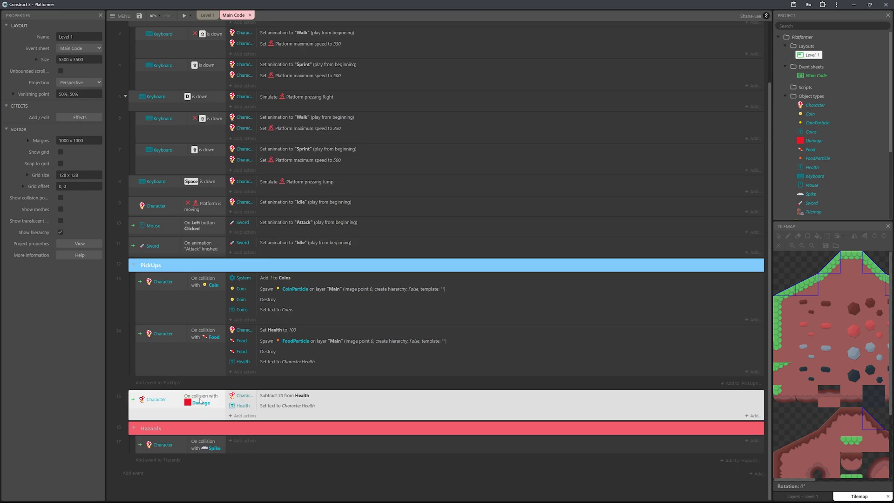
Review the Health actions and the Spike collision event in the event sheet.
{"action": "left_click", "coordinate": [301, 406], "text": "shift"}
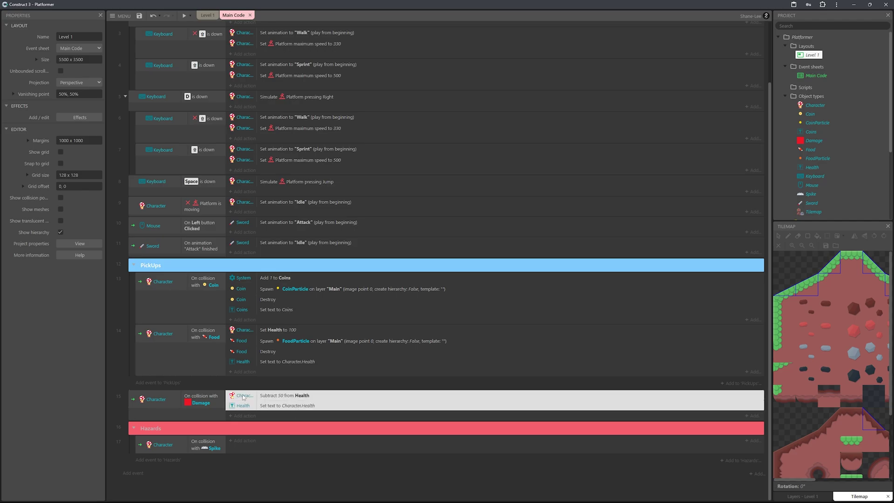
{"action": "left_click", "coordinate": [306, 461]}
{"action": "left_click", "coordinate": [148, 445]}
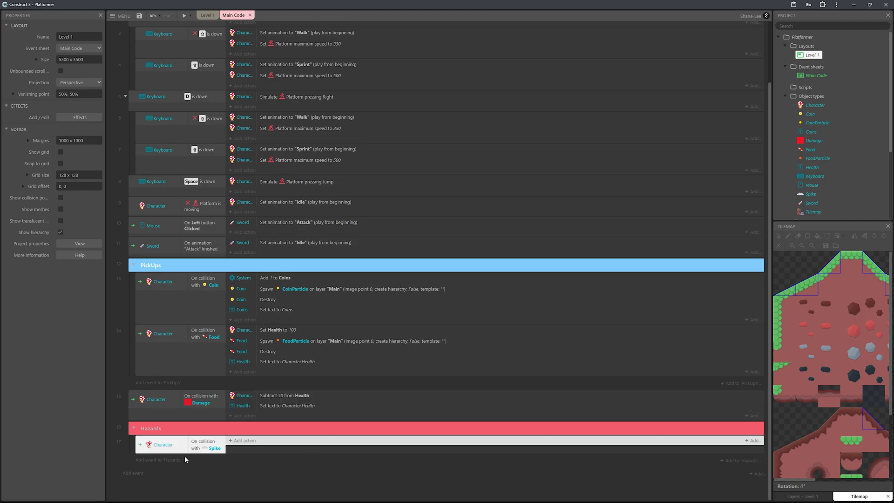
{"action": "left_click", "coordinate": [259, 455]}
{"action": "left_click", "coordinate": [257, 405]}
{"action": "left_click", "coordinate": [245, 420]}
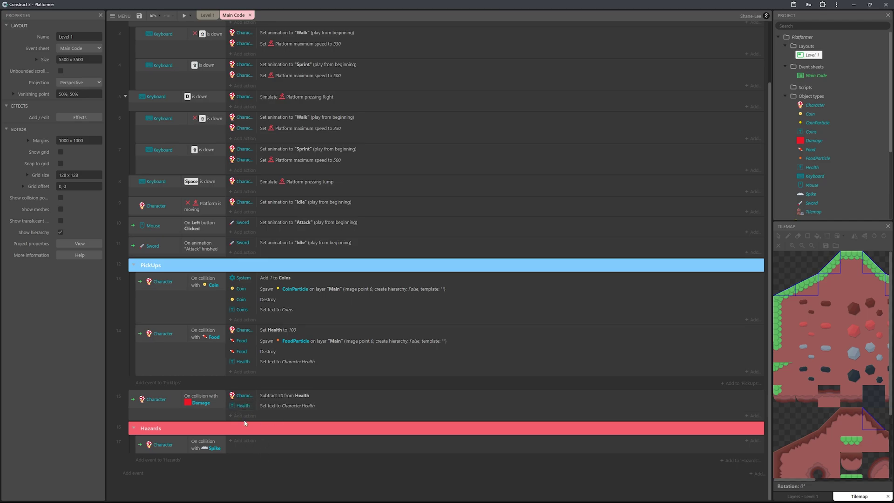
{"action": "left_click", "coordinate": [243, 400]}
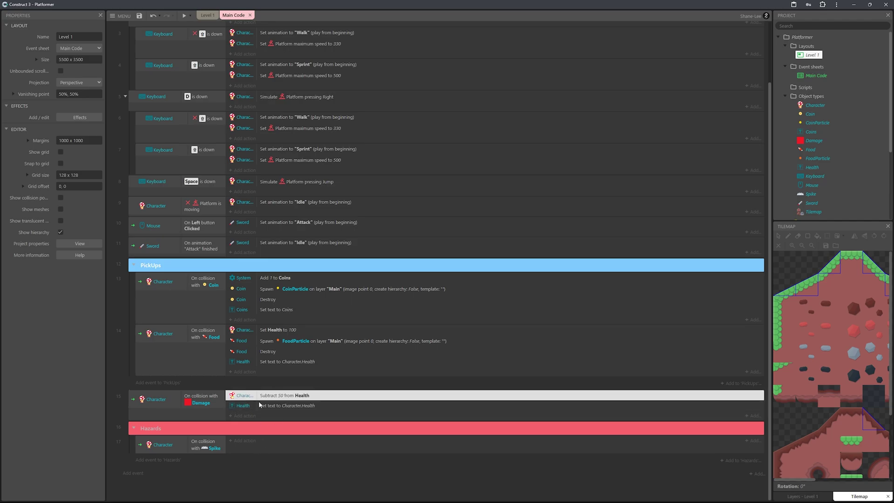
{"action": "left_click", "coordinate": [267, 455]}
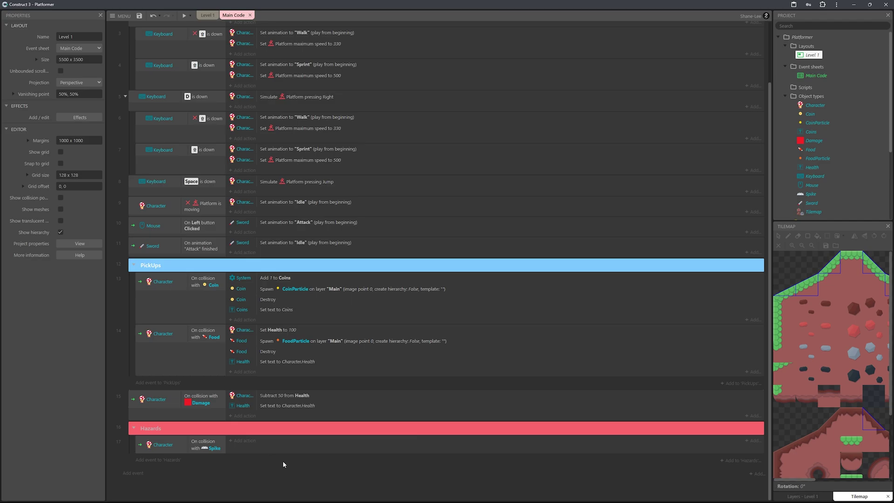
Copy the 'Subtract 50 from Health' action into the Spike collision event.
{"action": "left_click", "coordinate": [245, 397]}
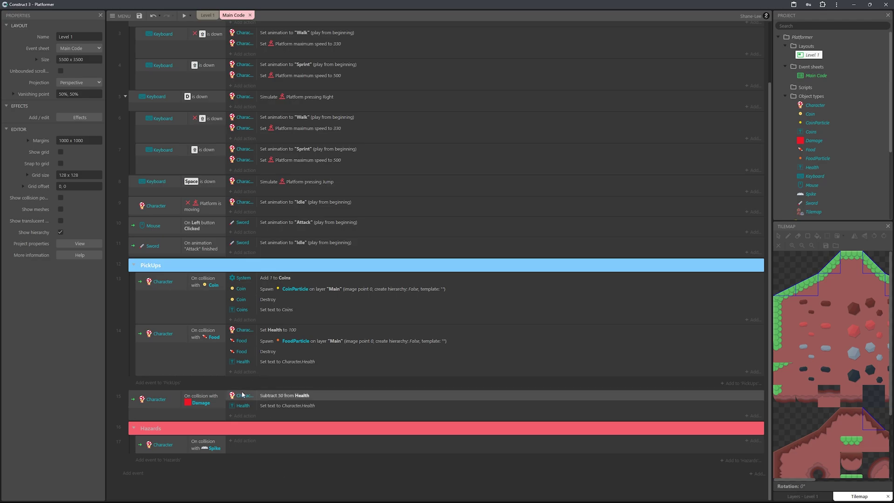
{"action": "key", "text": "ctrl+c"}
{"action": "left_click", "coordinate": [138, 449]}
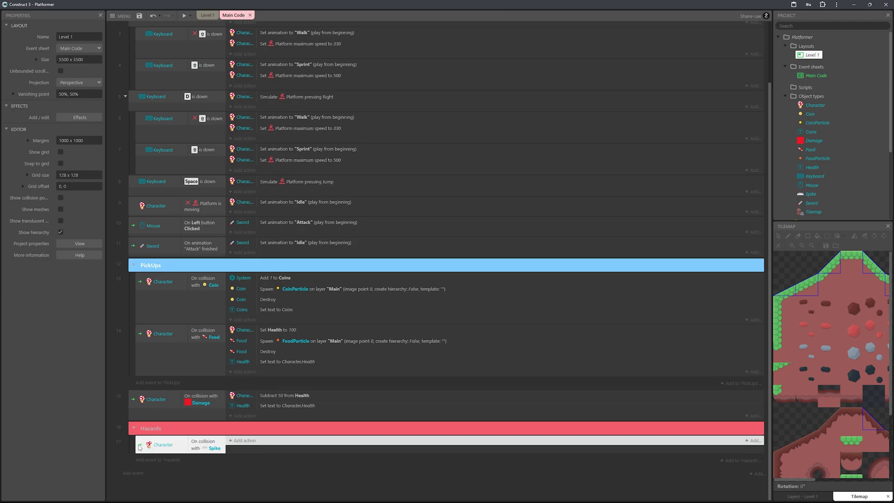
{"action": "key", "text": "ctrl+v"}
{"action": "left_click", "coordinate": [278, 468]}
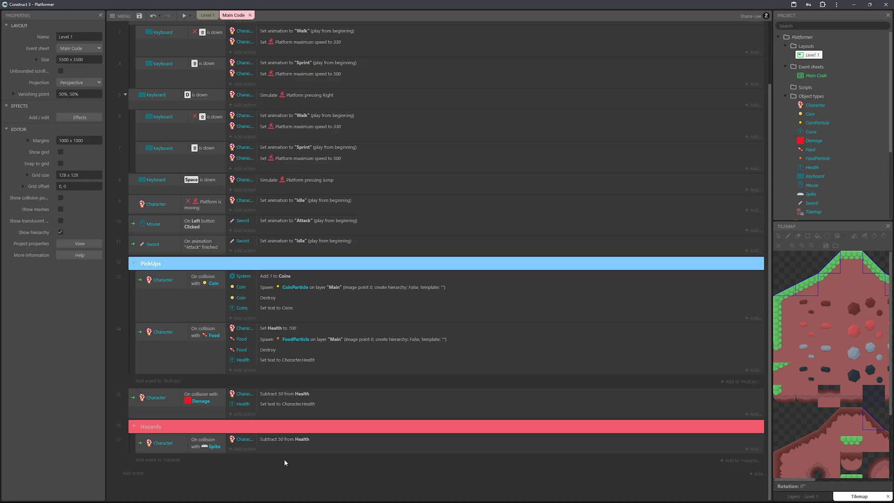
Check the Spike event's new health subtraction, then start another new event.
{"action": "left_click", "coordinate": [301, 441]}
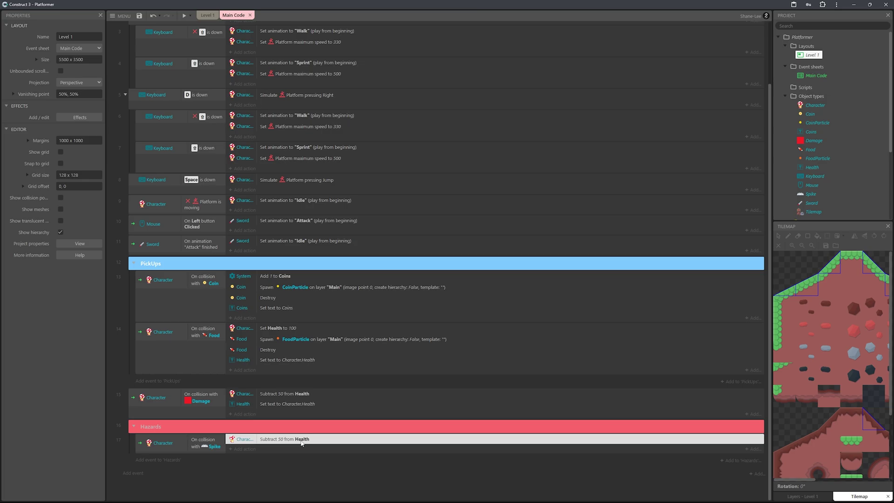
{"action": "left_click", "coordinate": [285, 465]}
{"action": "scroll", "coordinate": [282, 475], "scroll_direction": "up", "scroll_amount": 2}
{"action": "scroll", "coordinate": [279, 477], "scroll_direction": "down", "scroll_amount": 2}
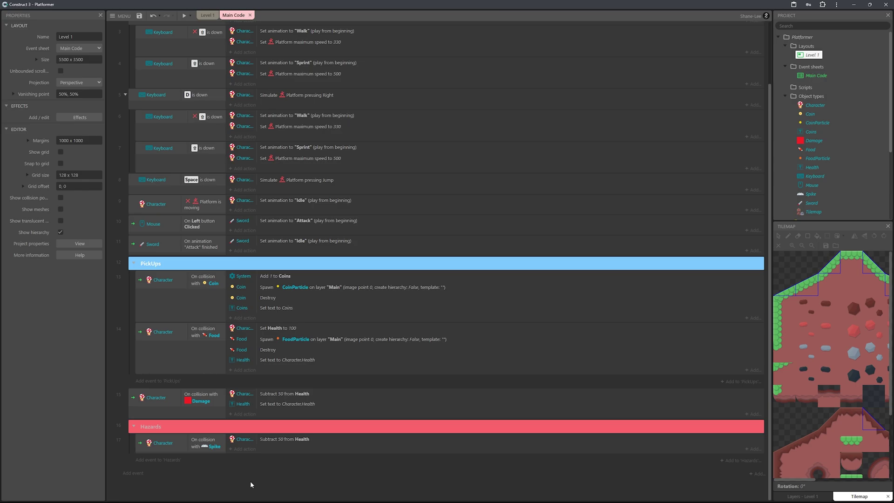
{"action": "left_click", "coordinate": [132, 473]}
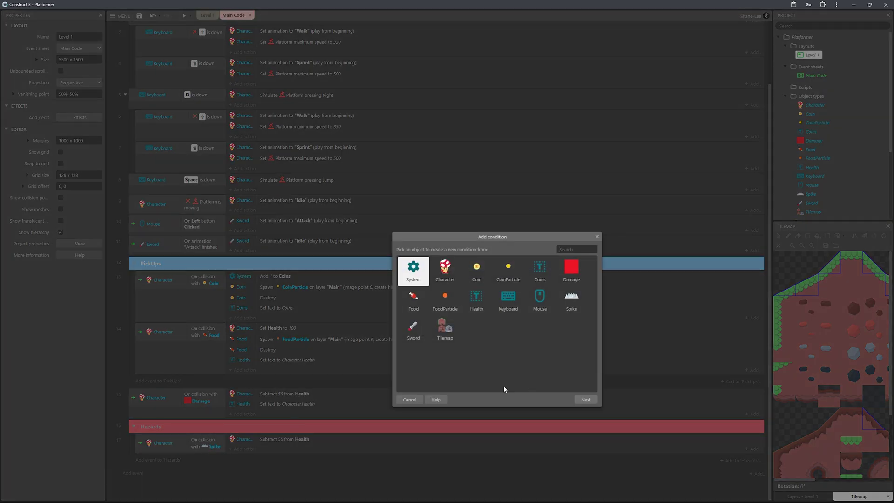